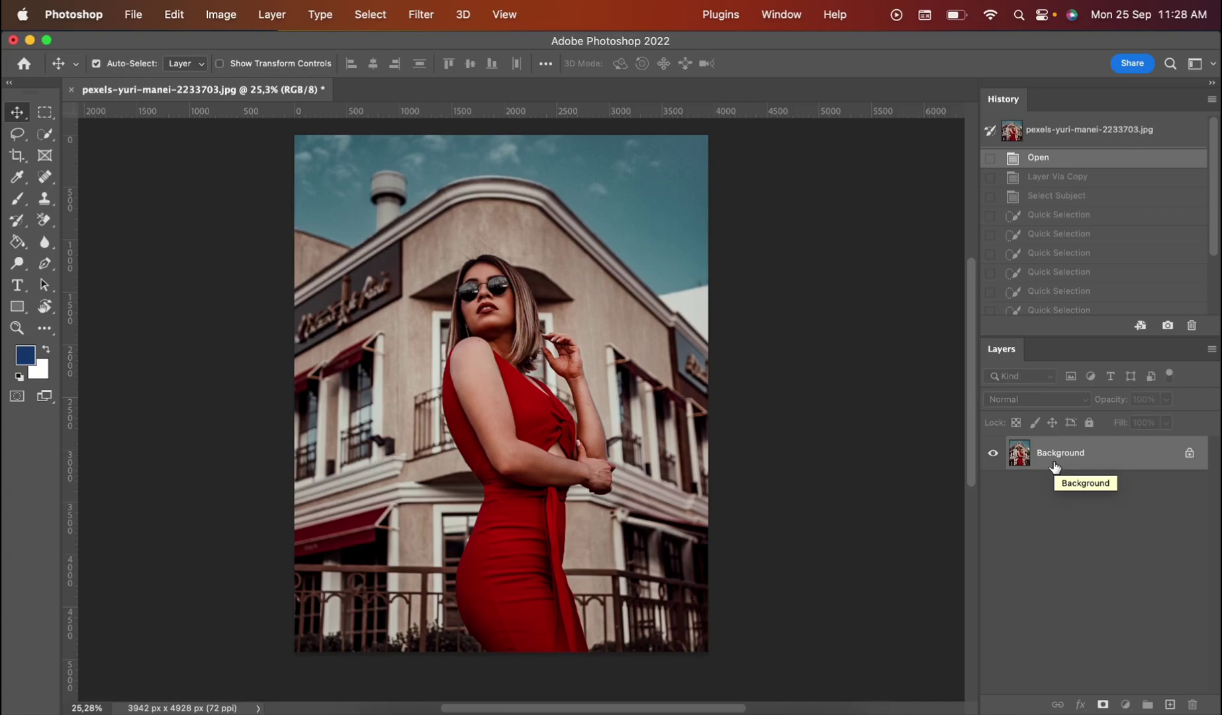
- Duplicate the photo to Layer 1 and select the woman with Select > Subject
key("super")
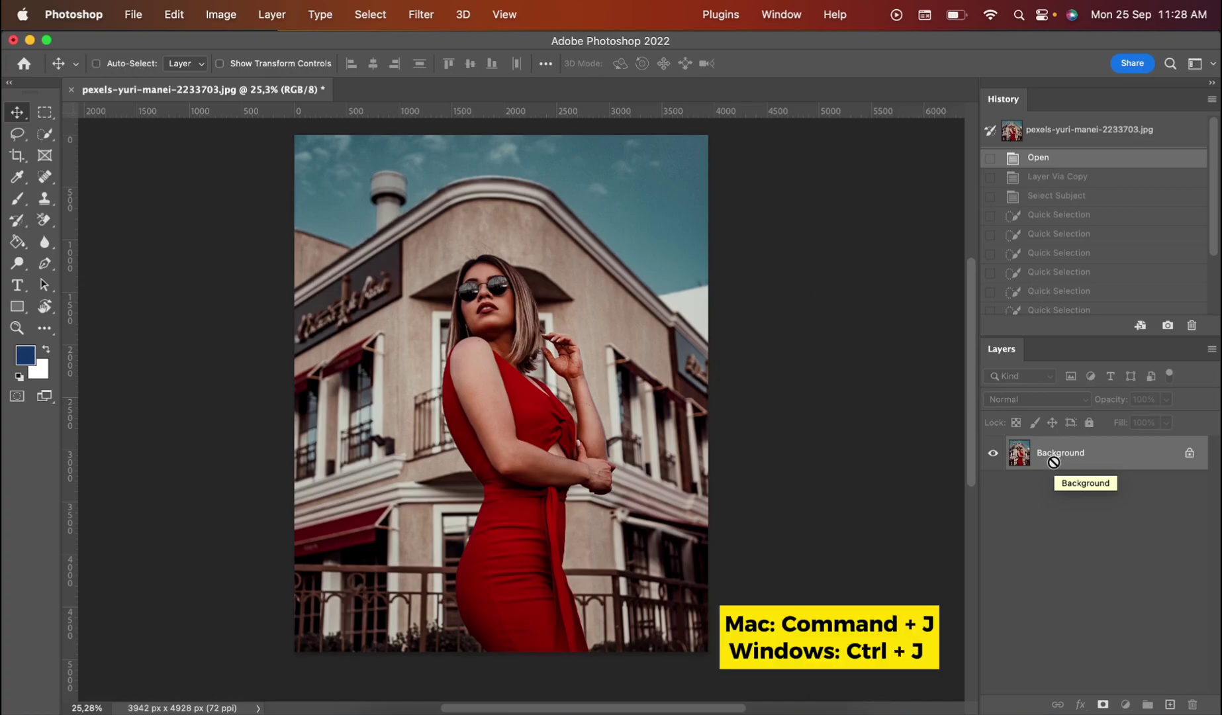
key("super+j")
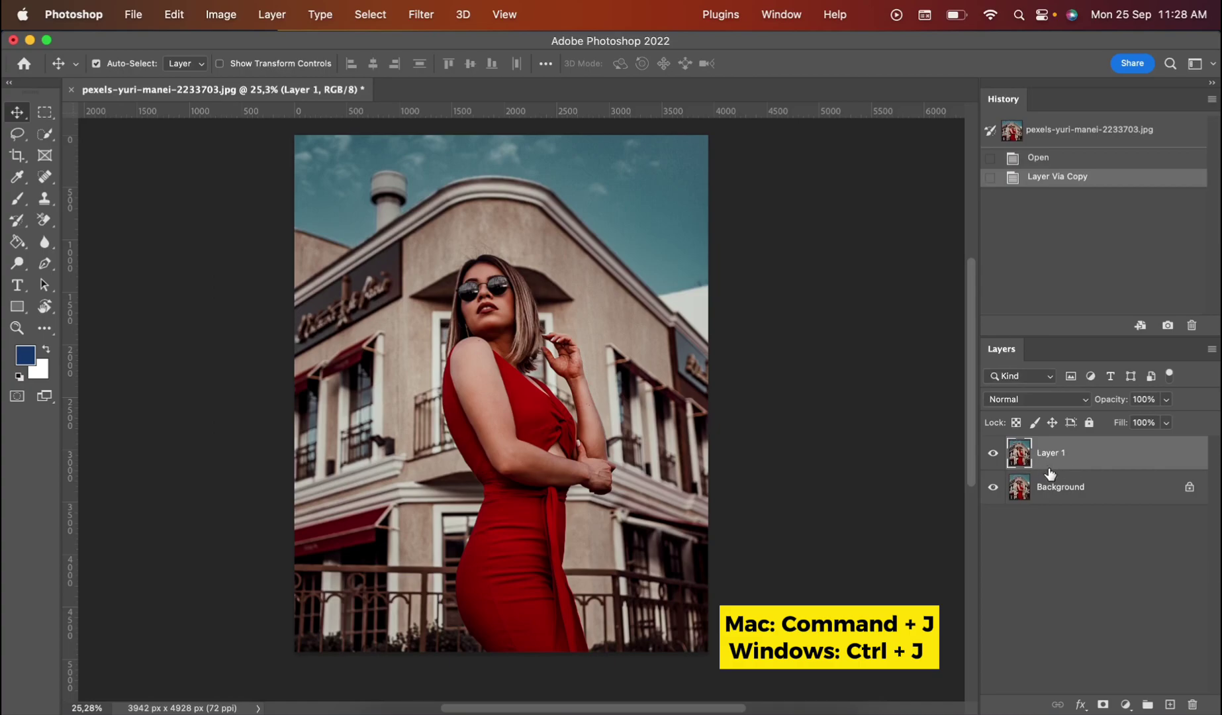
left_click(372, 16)
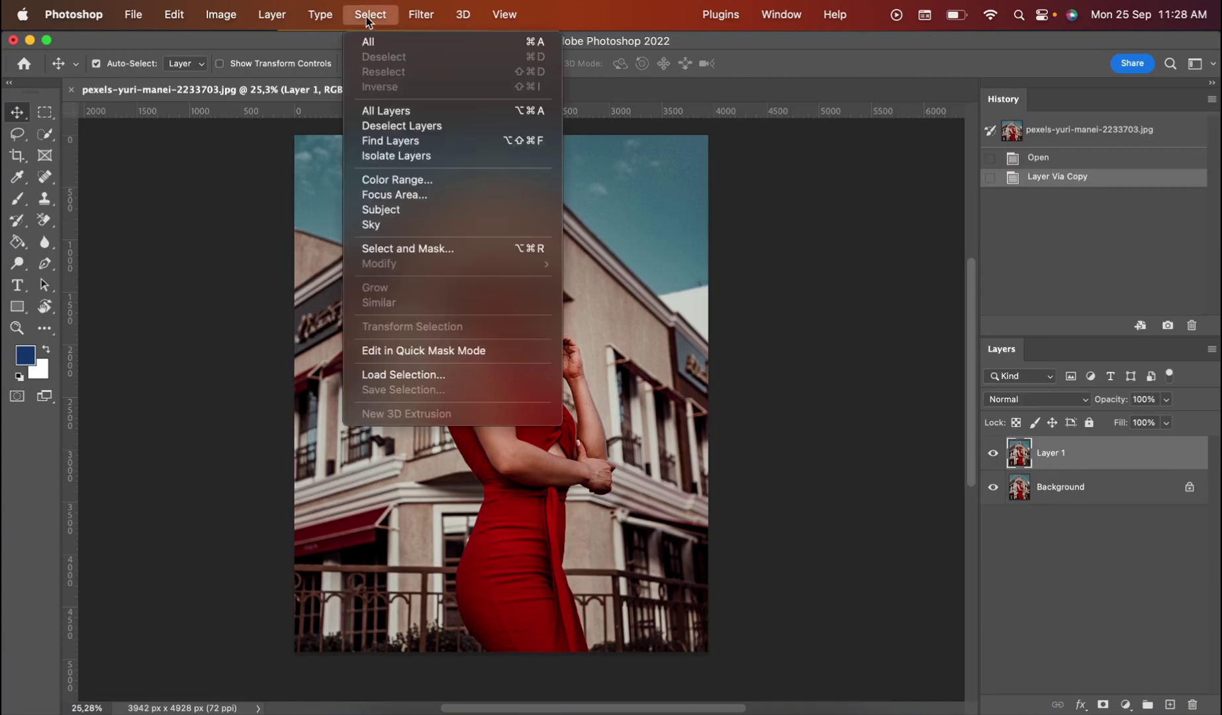
left_click(393, 214)
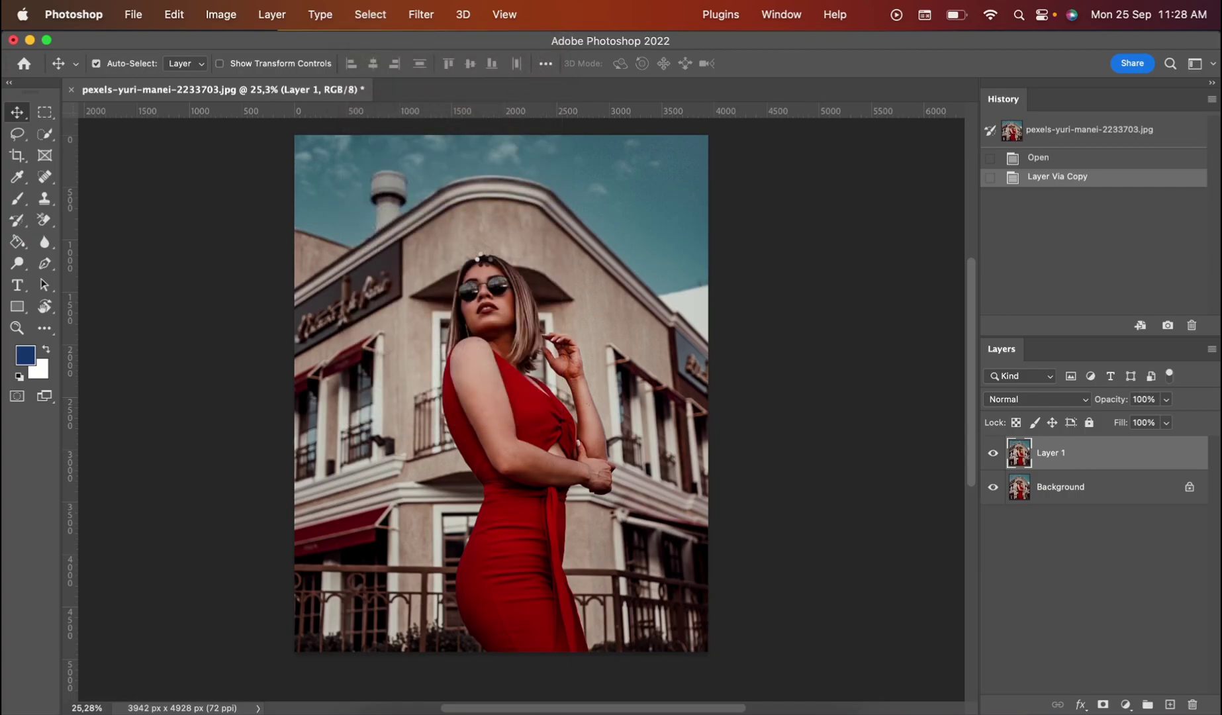
scroll(483, 260, "up", 3)
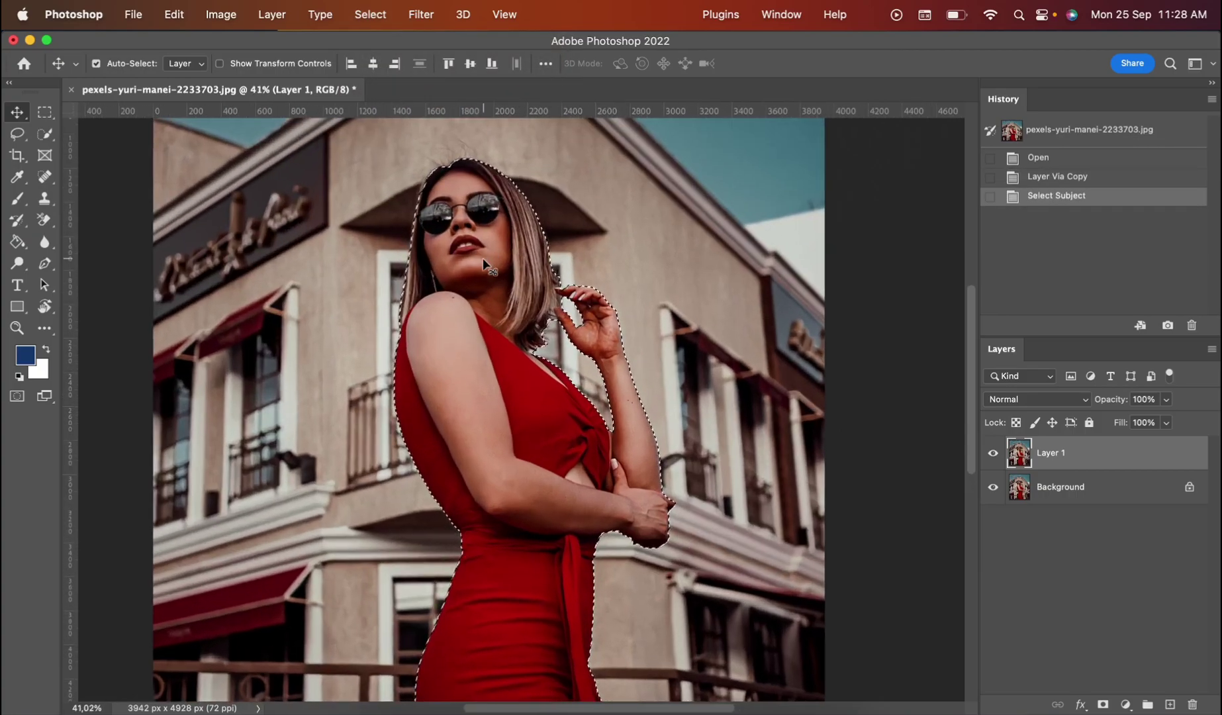
scroll(483, 260, "up", 2)
scroll(509, 214, "up", 2)
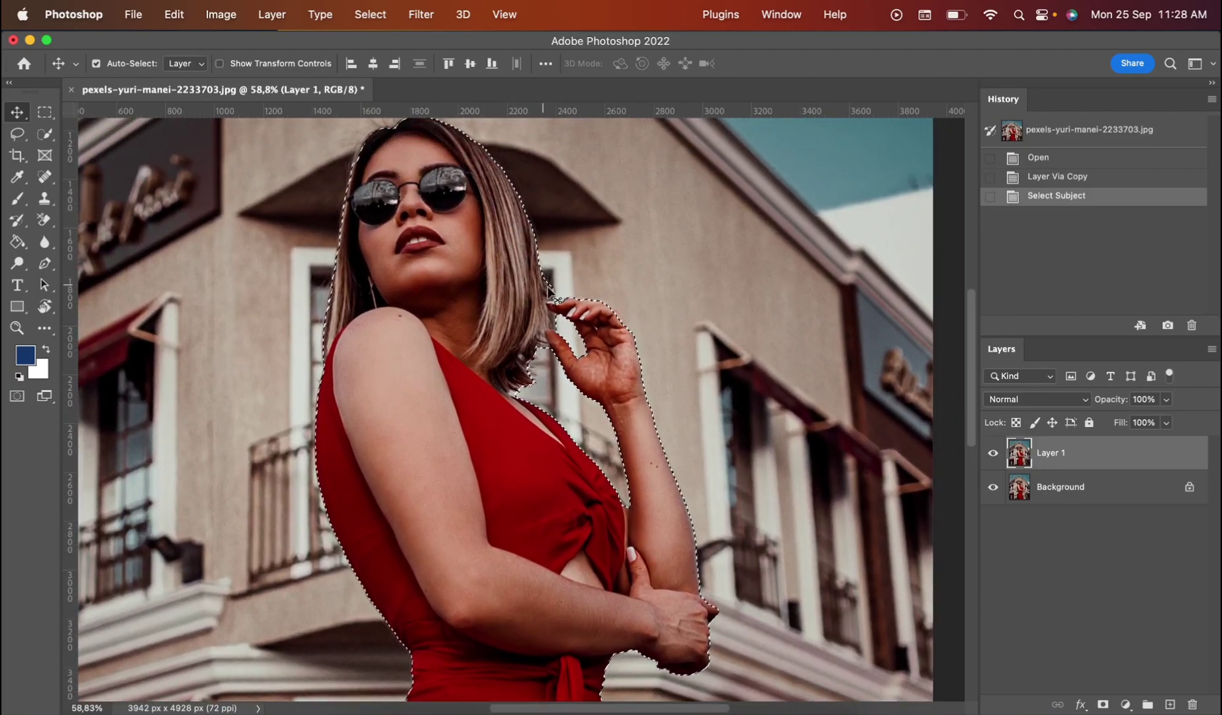
scroll(548, 289, "up", 5)
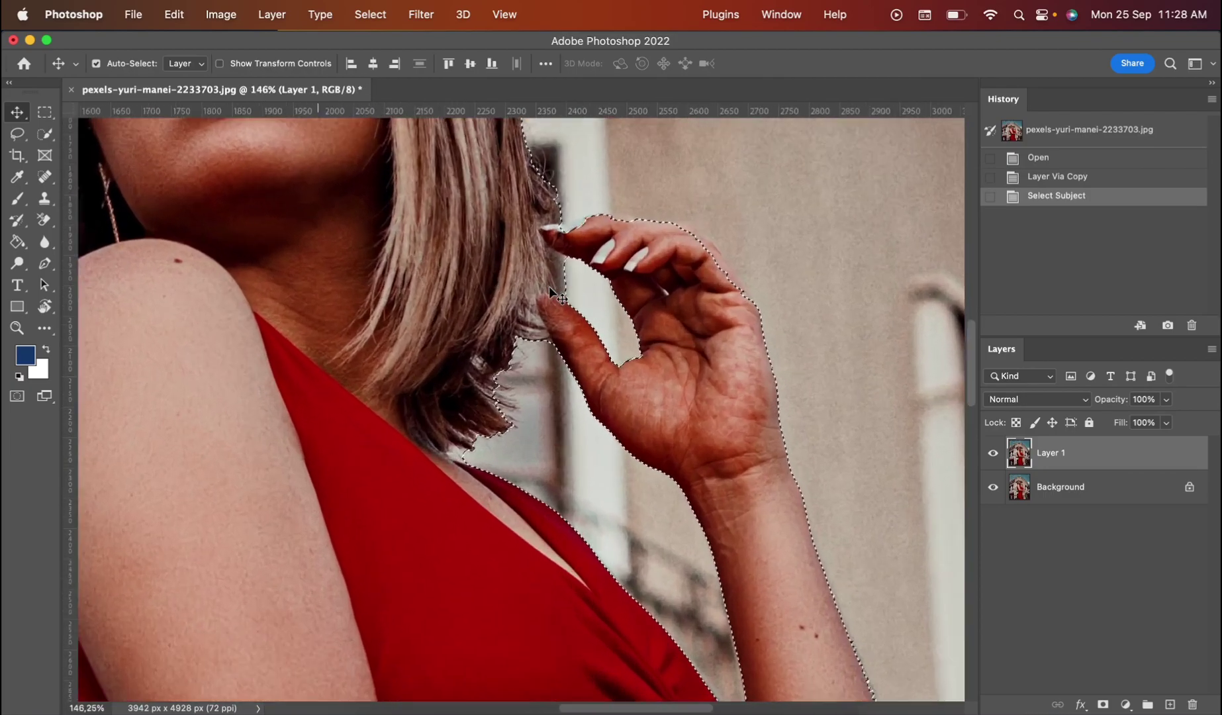
scroll(549, 289, "up", 3)
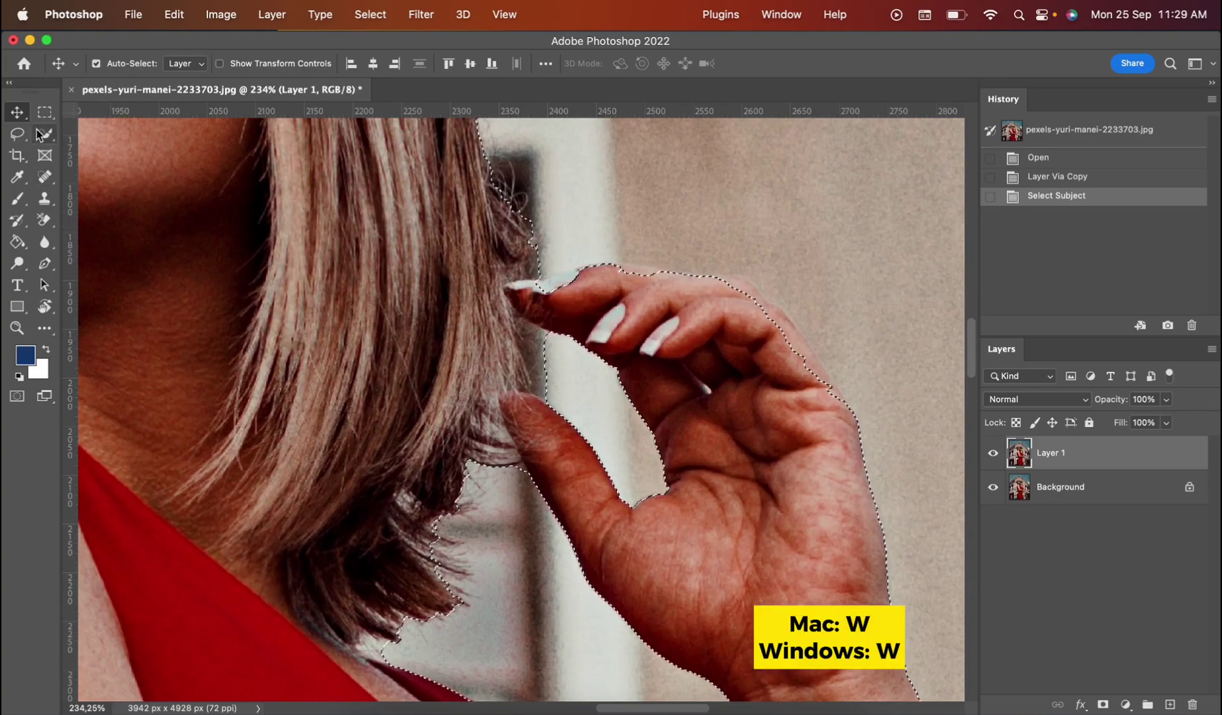
- With Quick Selection, add the fingertips and clean the selection edge around the raised hand
key("w")
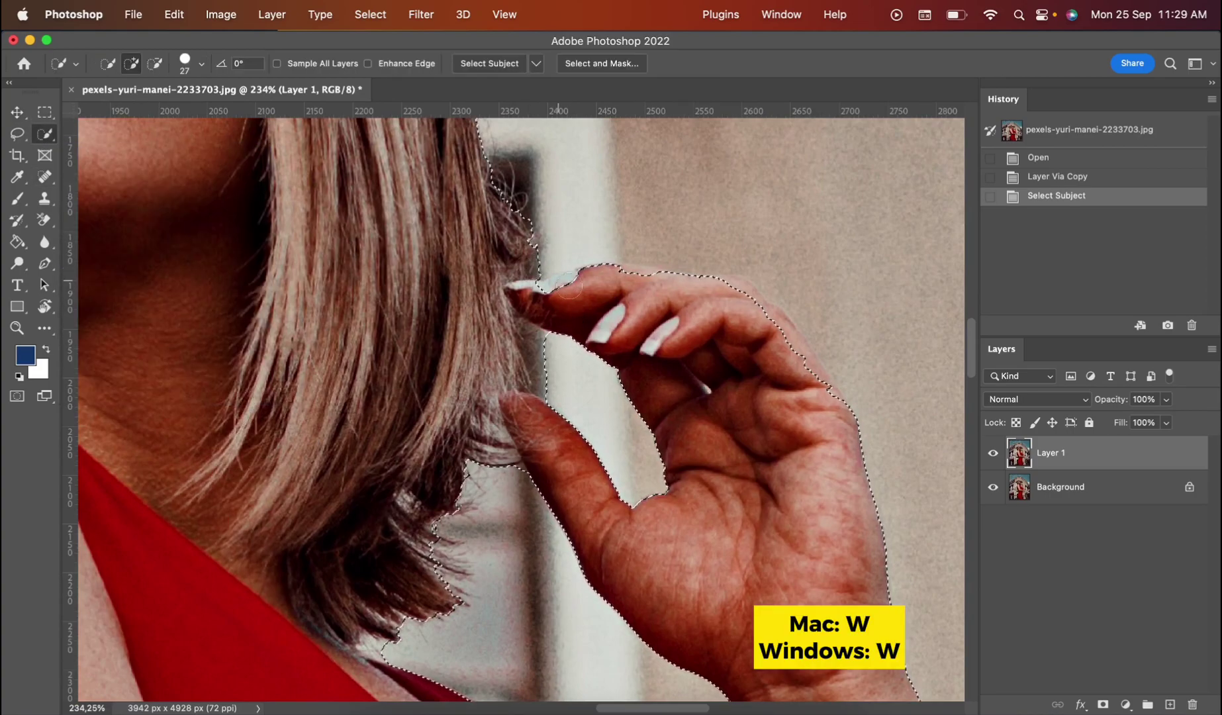
left_click(569, 286)
left_click(553, 285)
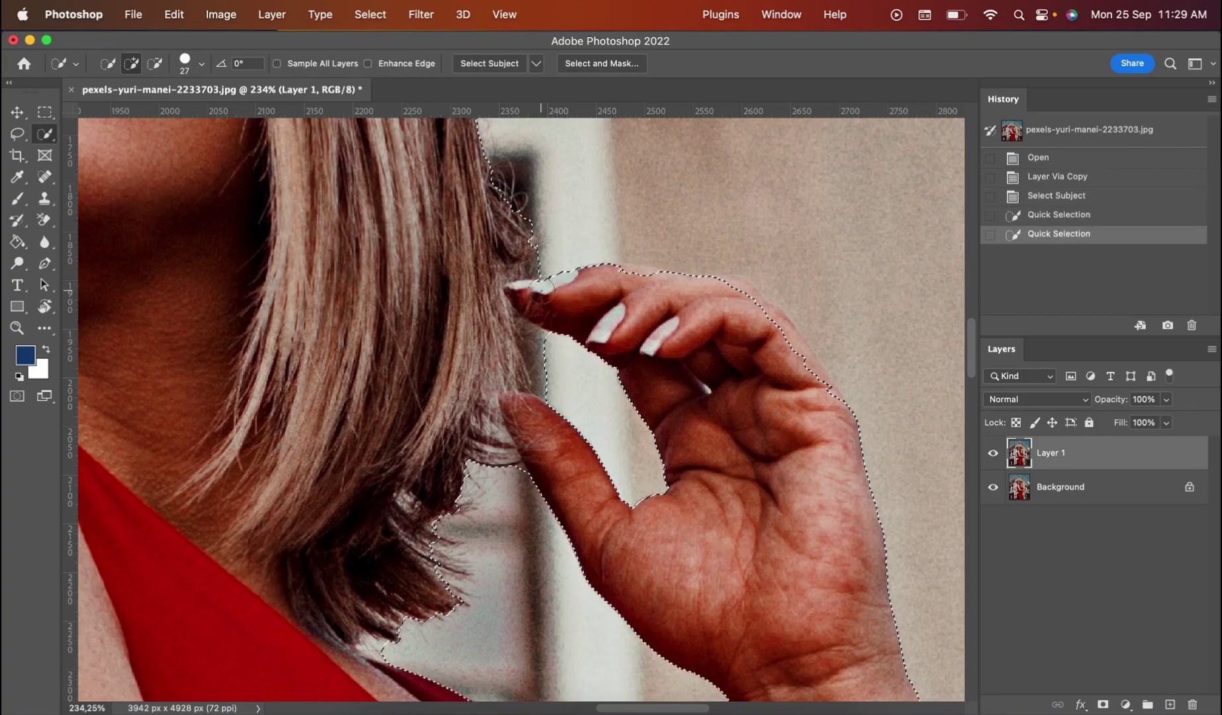
left_click(623, 269)
scroll(798, 401, "right", 2)
scroll(798, 401, "down", 1)
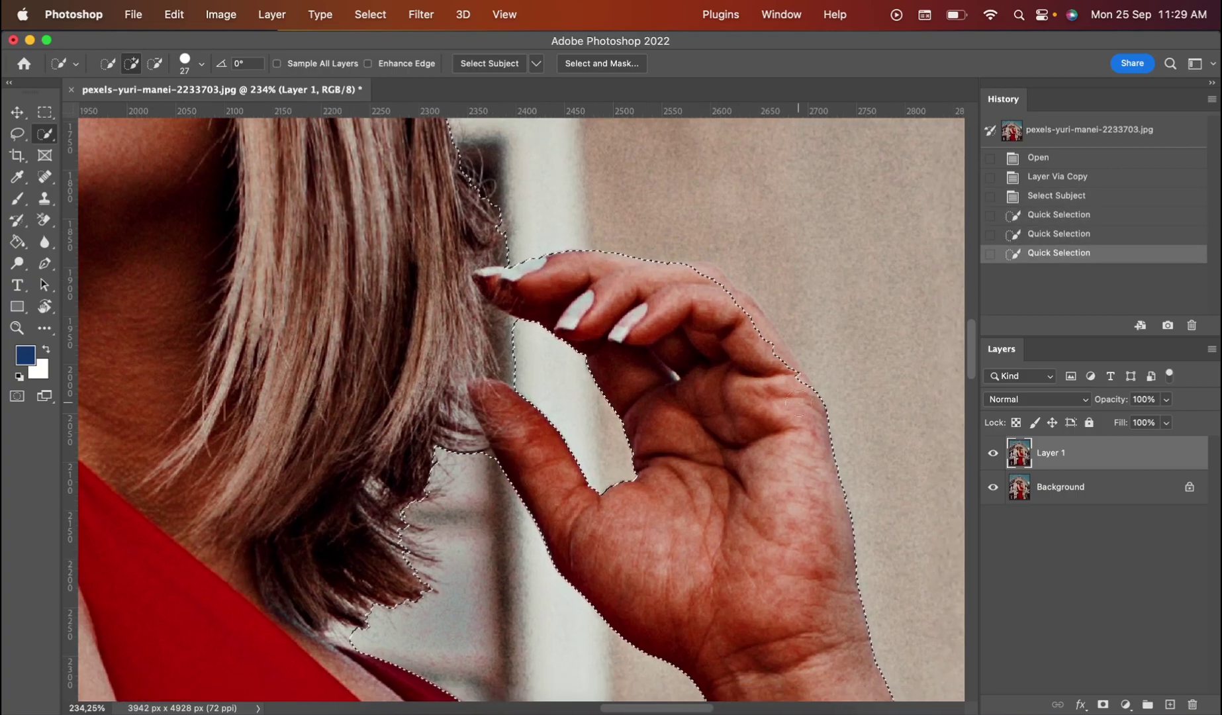
left_click(799, 387)
left_click(769, 344)
left_click(758, 325)
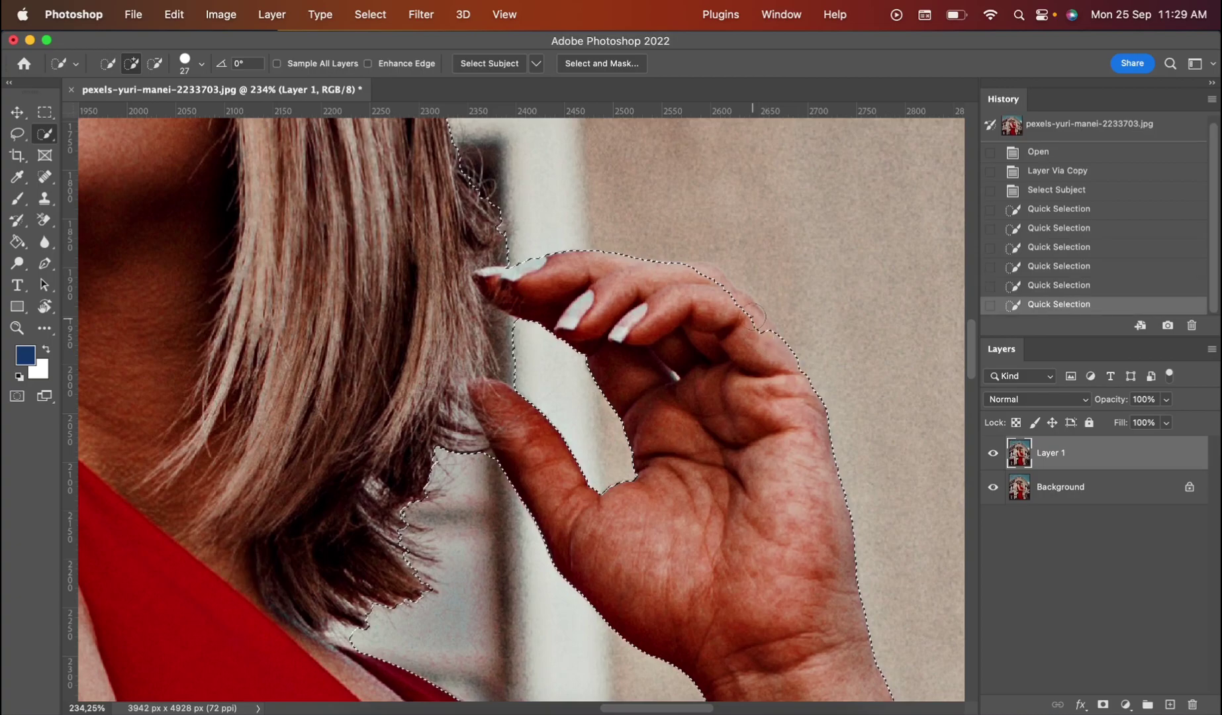
left_click(748, 316)
scroll(747, 316, "down", 5)
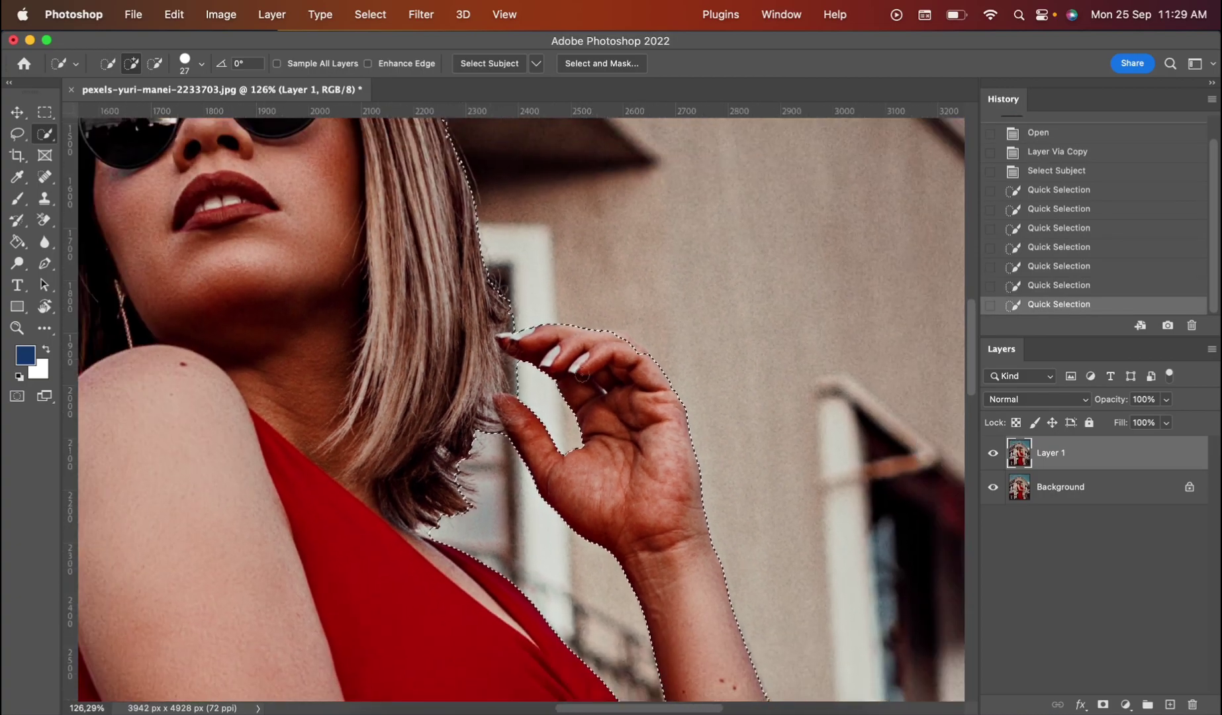
scroll(581, 374, "down", 3)
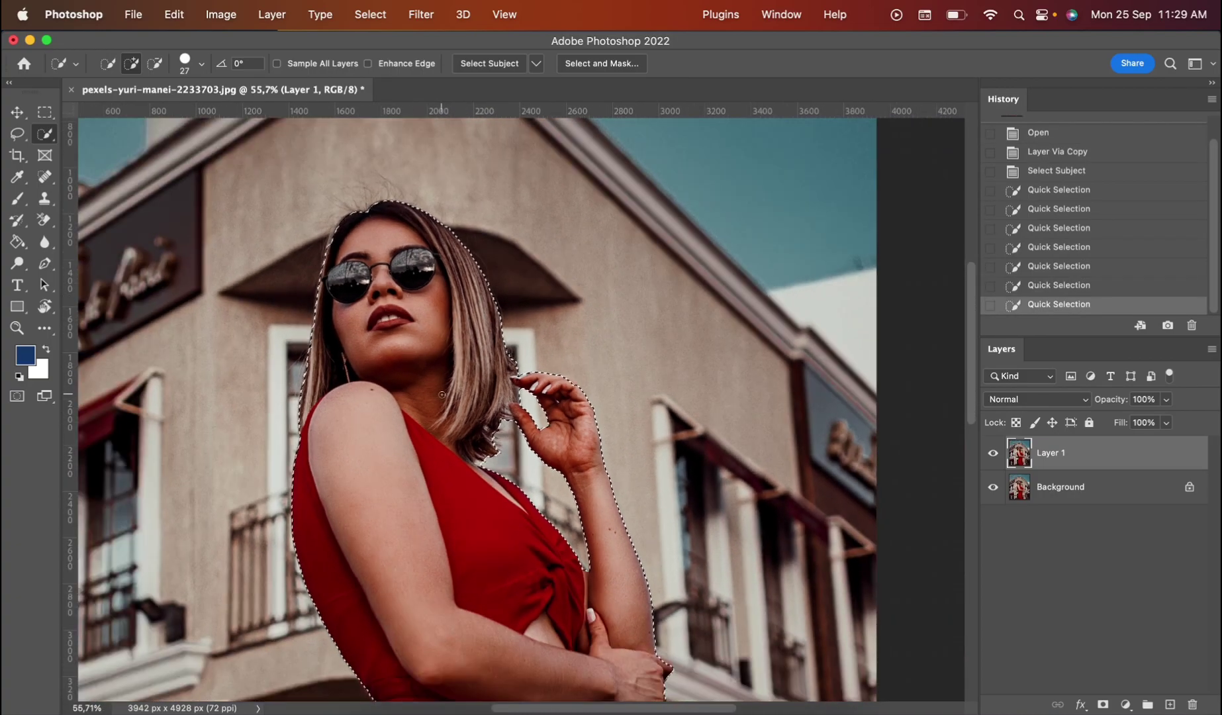
scroll(440, 394, "up", 3)
- Invert the selection so the background is selected instead of the woman
right_click(397, 336)
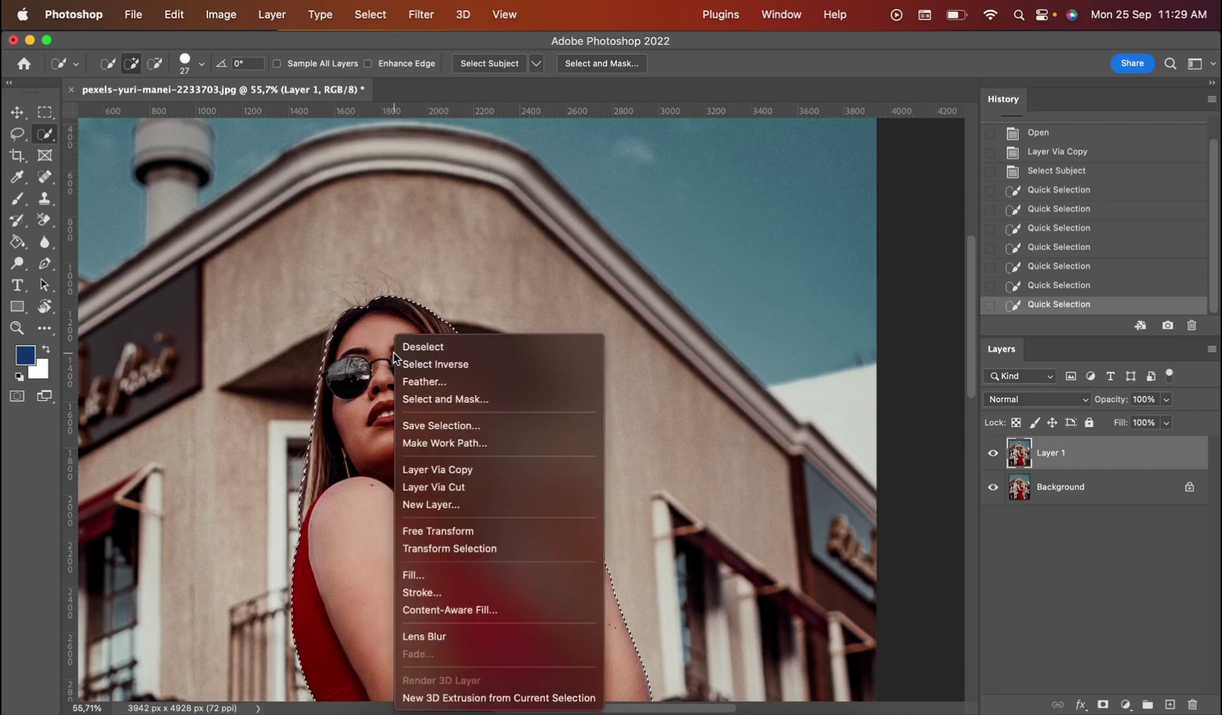
left_click(440, 364)
scroll(541, 397, "down", 4)
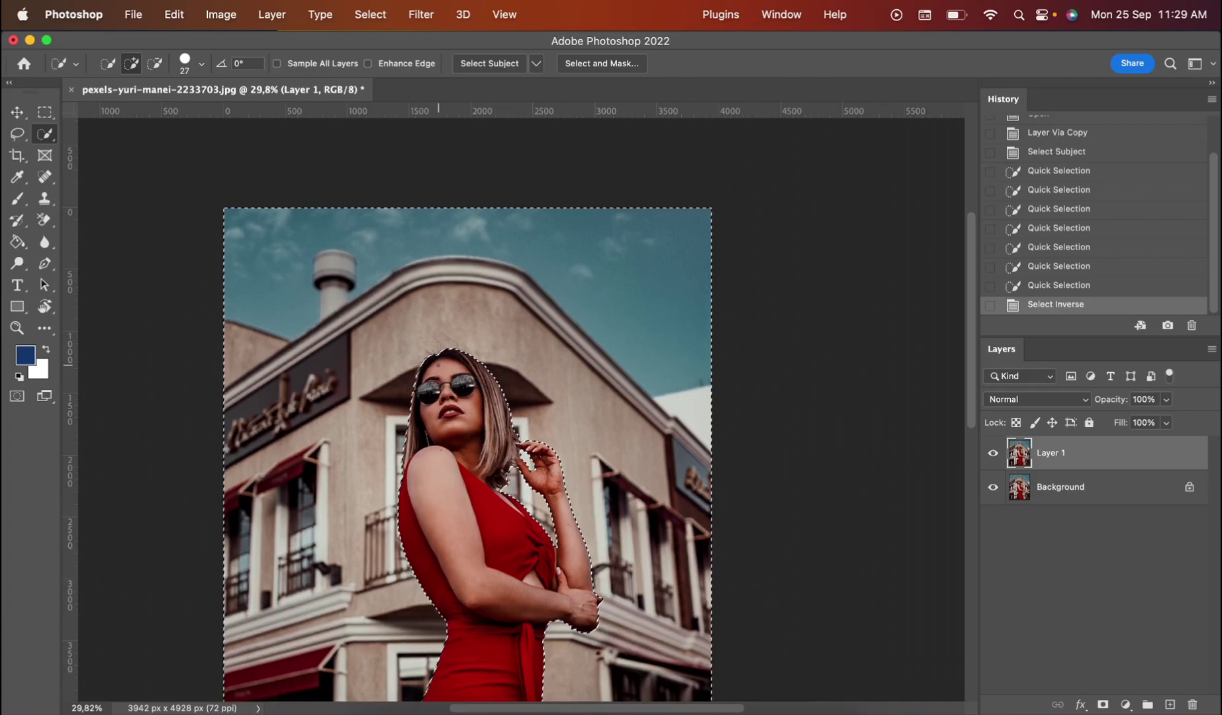
scroll(476, 423, "down", 2)
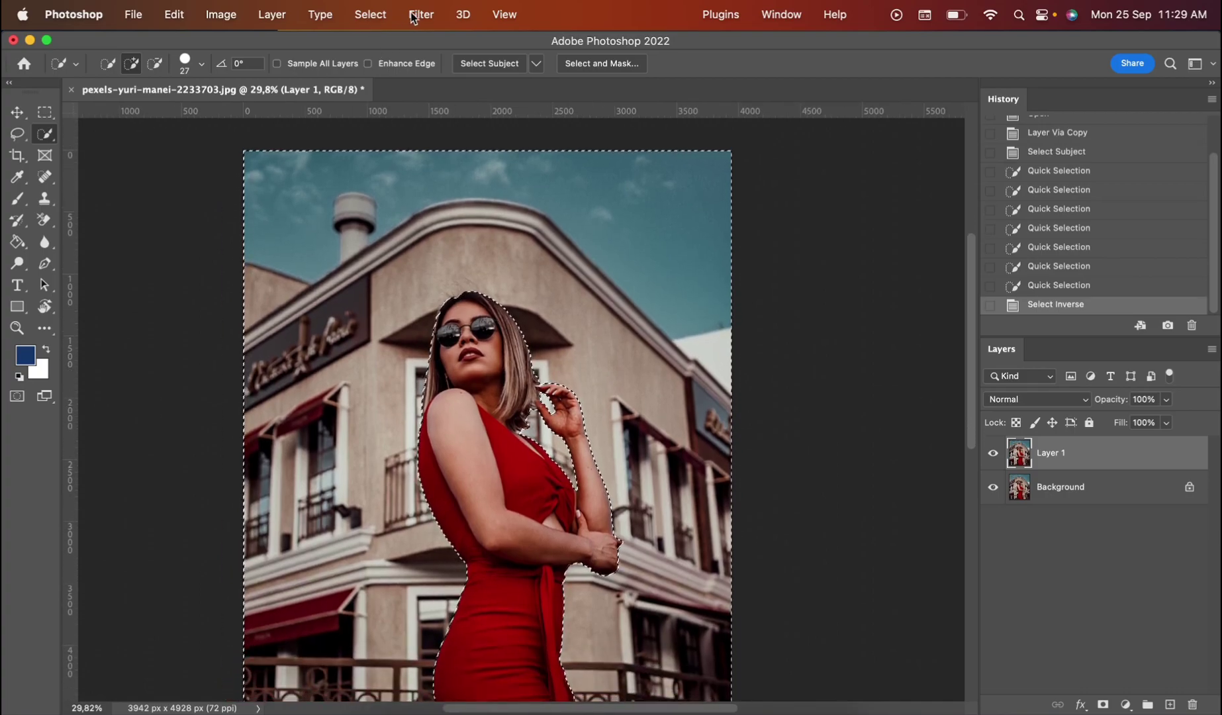
- Apply a Gaussian Blur with a 21.9-pixel radius to the selected background
left_click(417, 15)
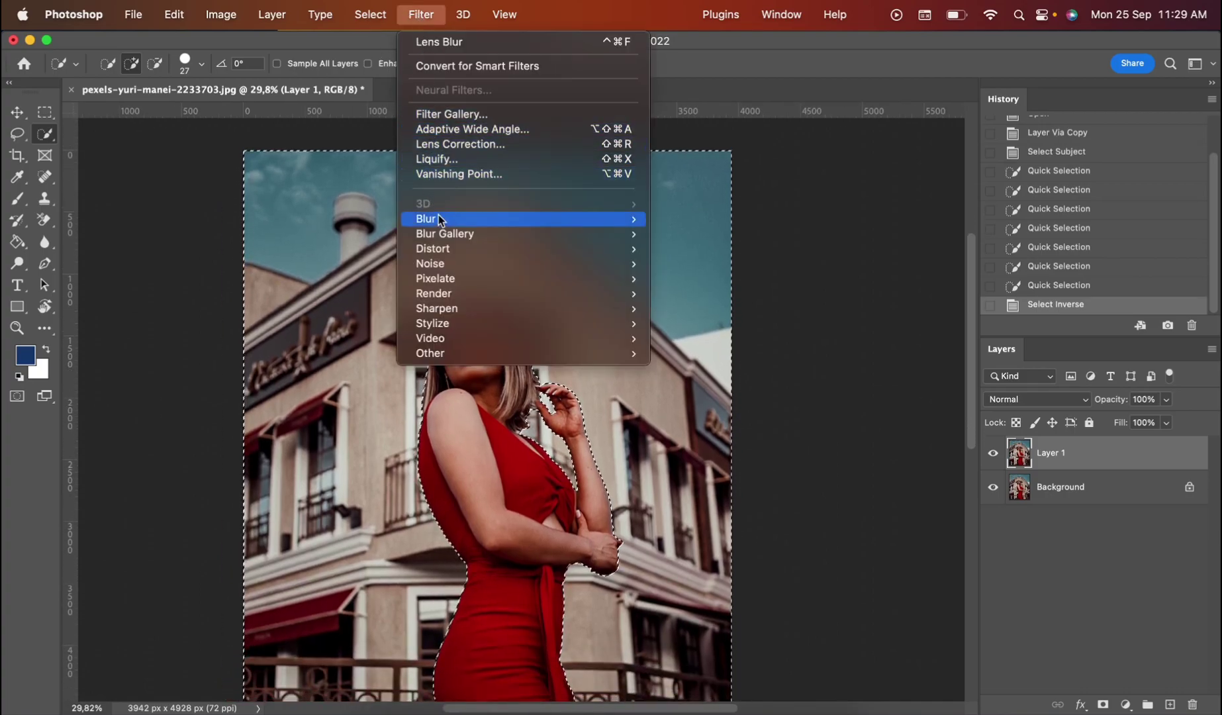
mouse_move(440, 221)
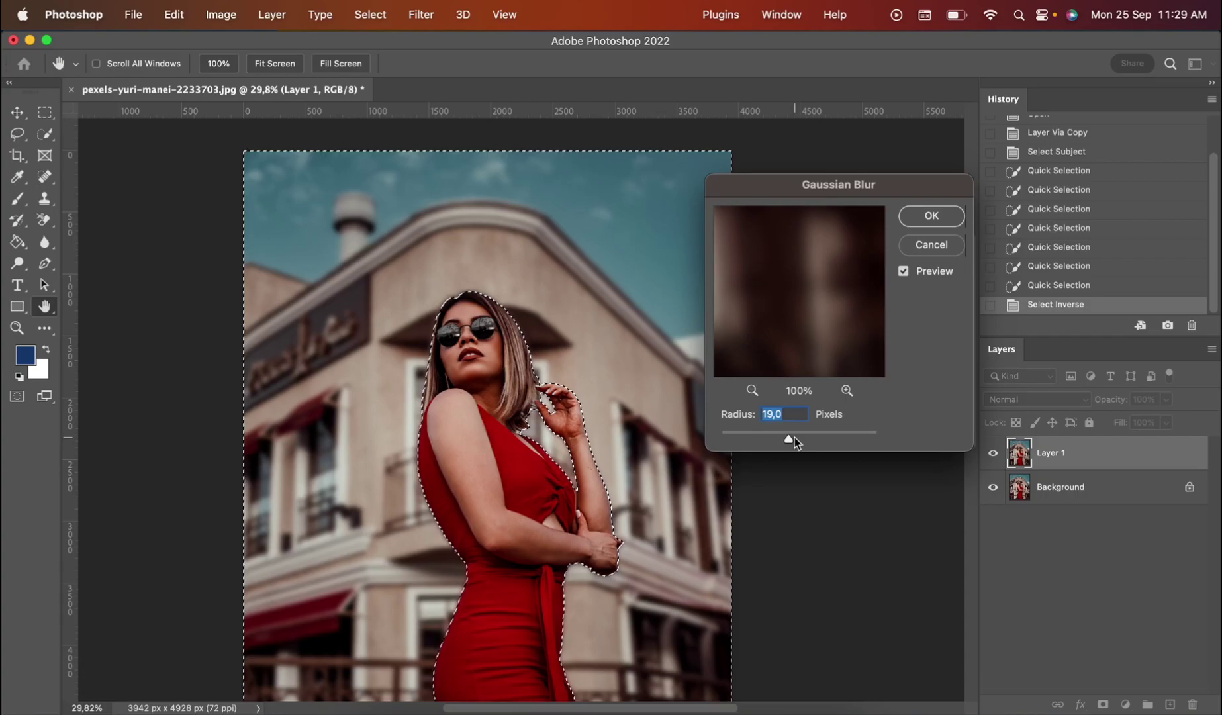
mouse_move(792, 437)
left_mouse_down()
mouse_move(871, 437)
mouse_move(777, 438)
left_mouse_up()
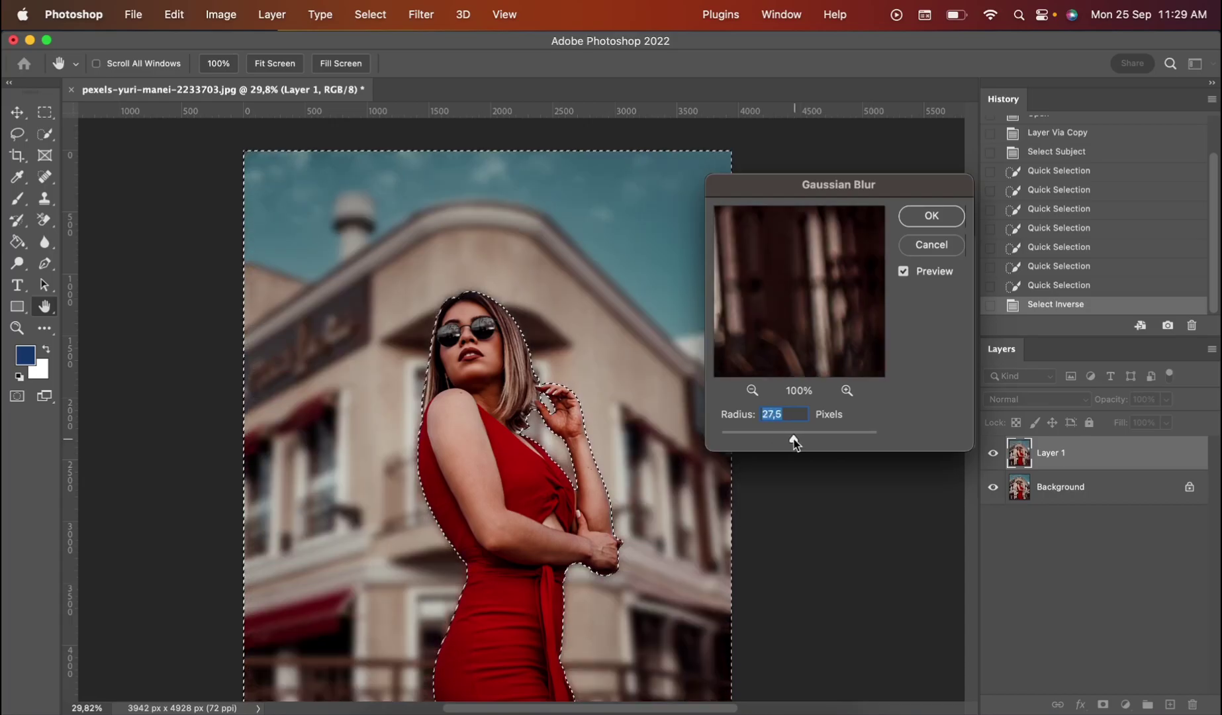
left_click_drag(792, 438, 791, 439)
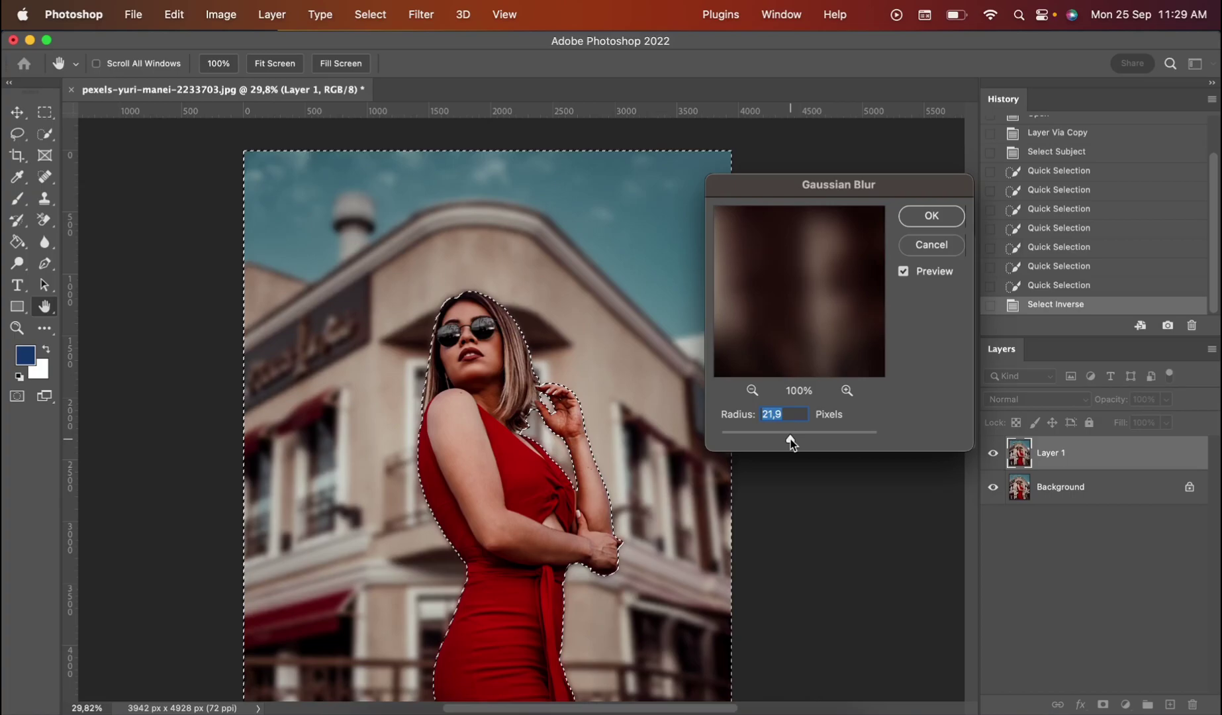
left_click(929, 217)
key("w")
left_click(635, 188)
- Deselect everything, leaving the blurred Layer 1 attempt set aside
left_click(361, 14)
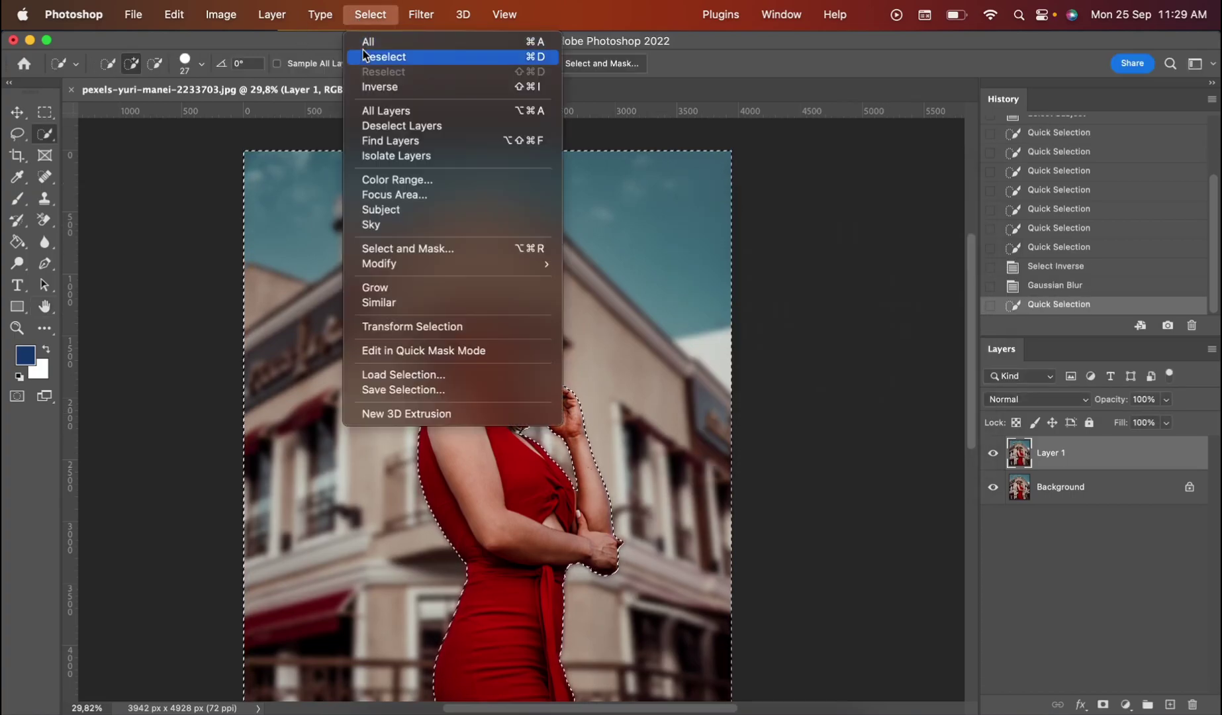
left_click(365, 54)
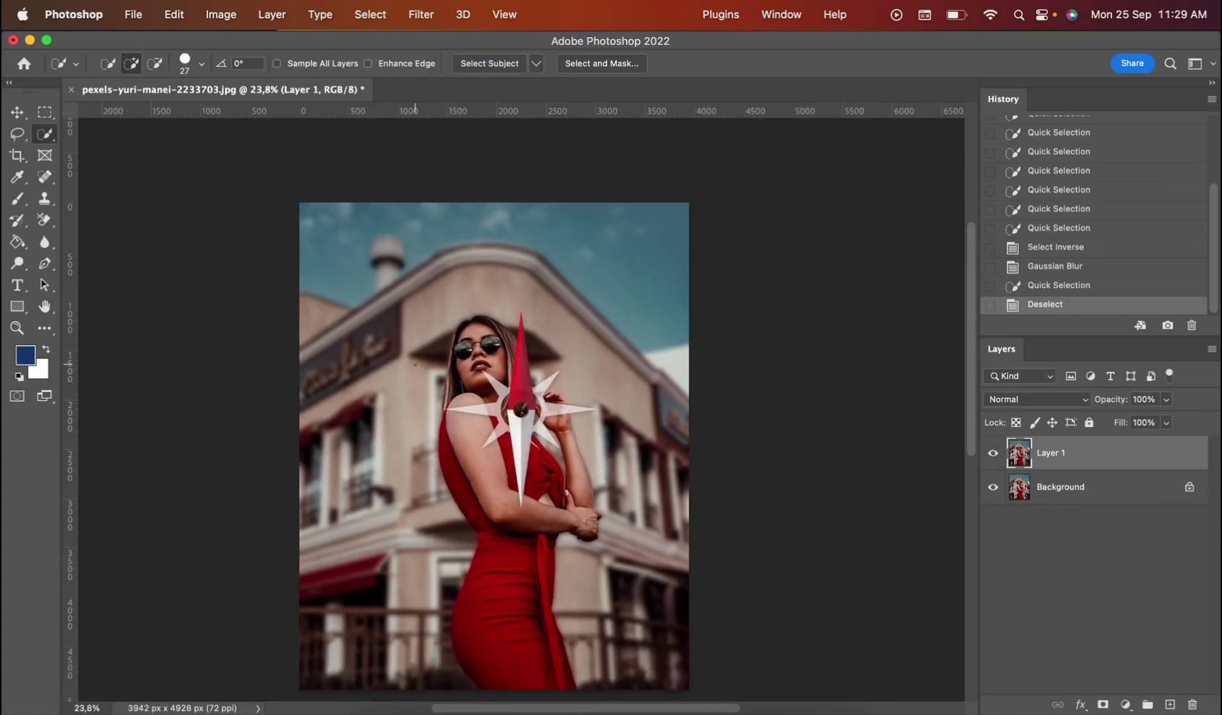
scroll(415, 363, "down", 2)
scroll(500, 447, "down", 2)
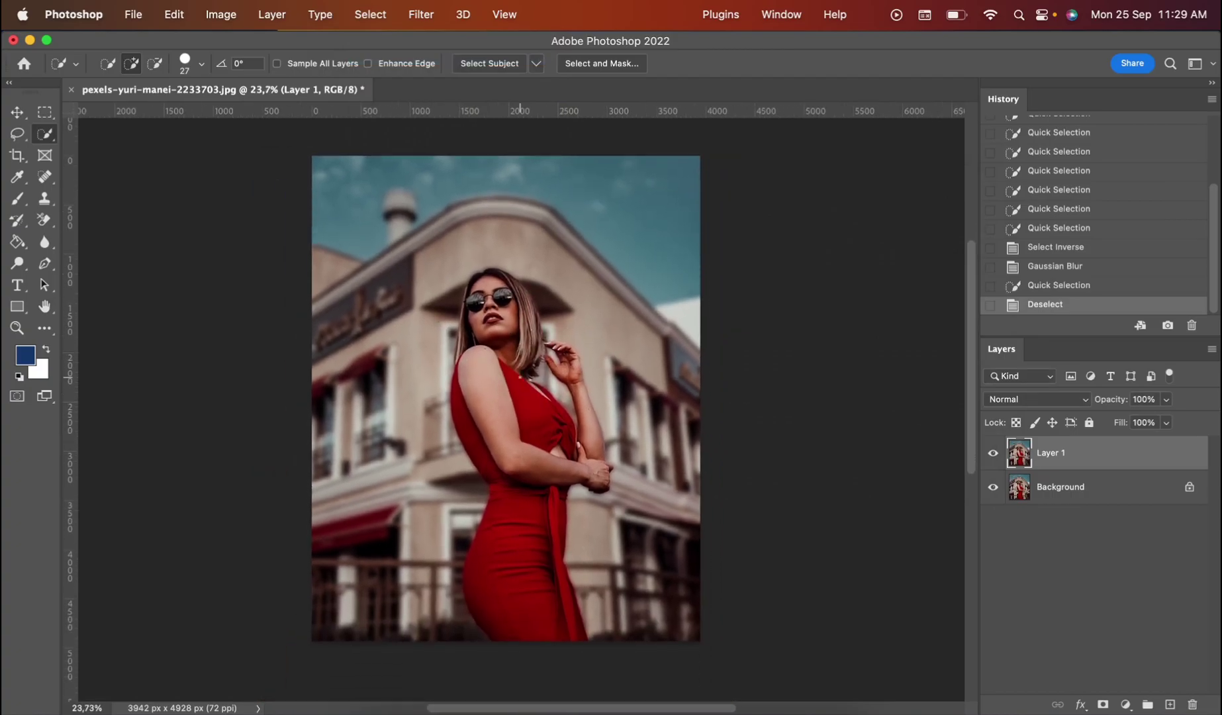
scroll(503, 397, "up", 2)
scroll(503, 397, "down", 2)
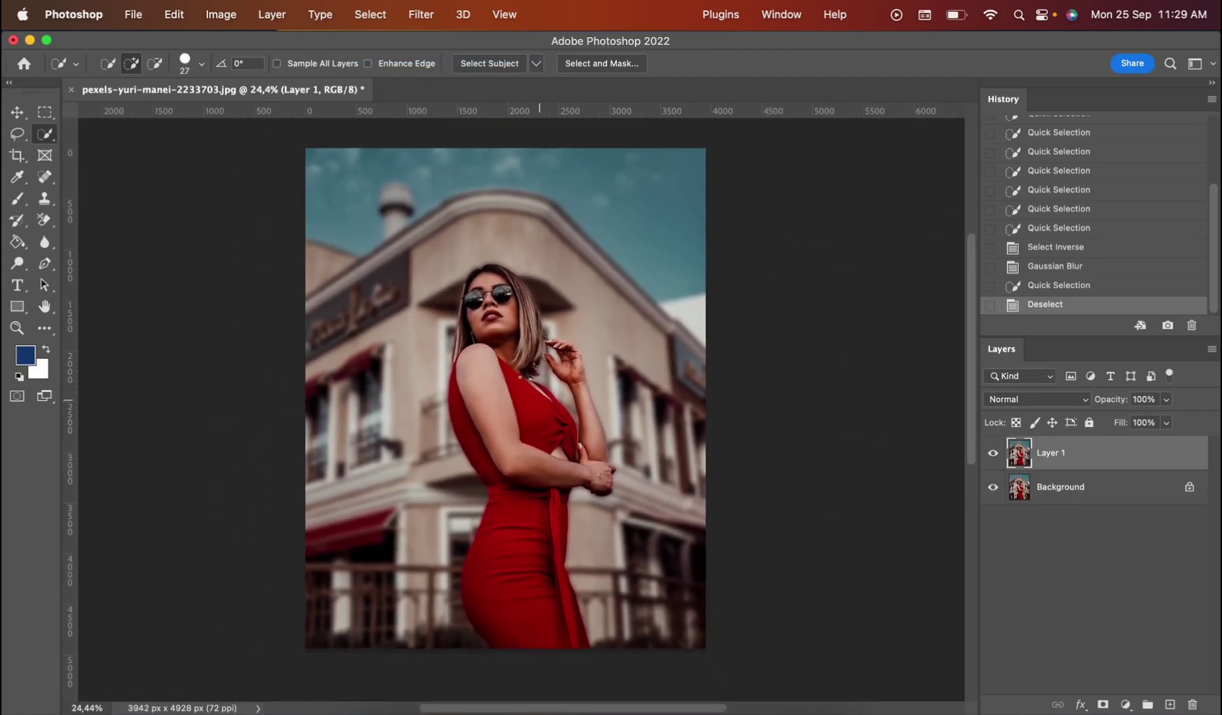
scroll(505, 398, "down", 1)
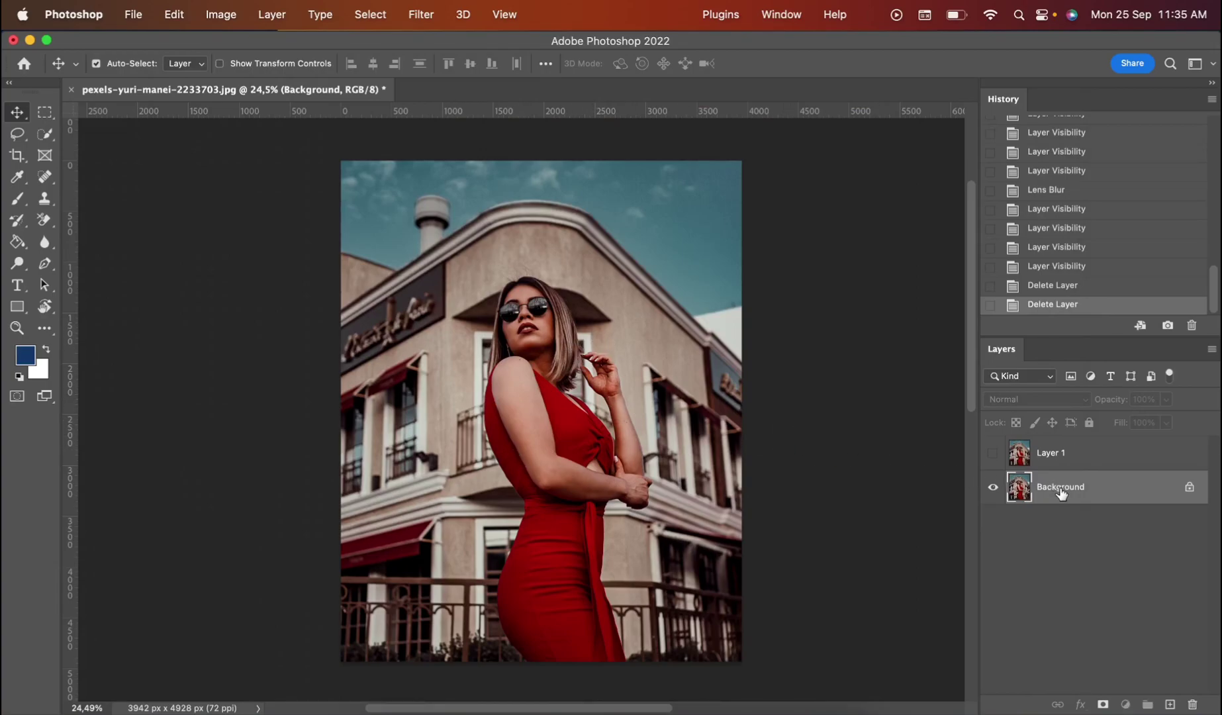
- Duplicate the Background, select the woman as subject, and add a layer mask to the copy
key("super+j")
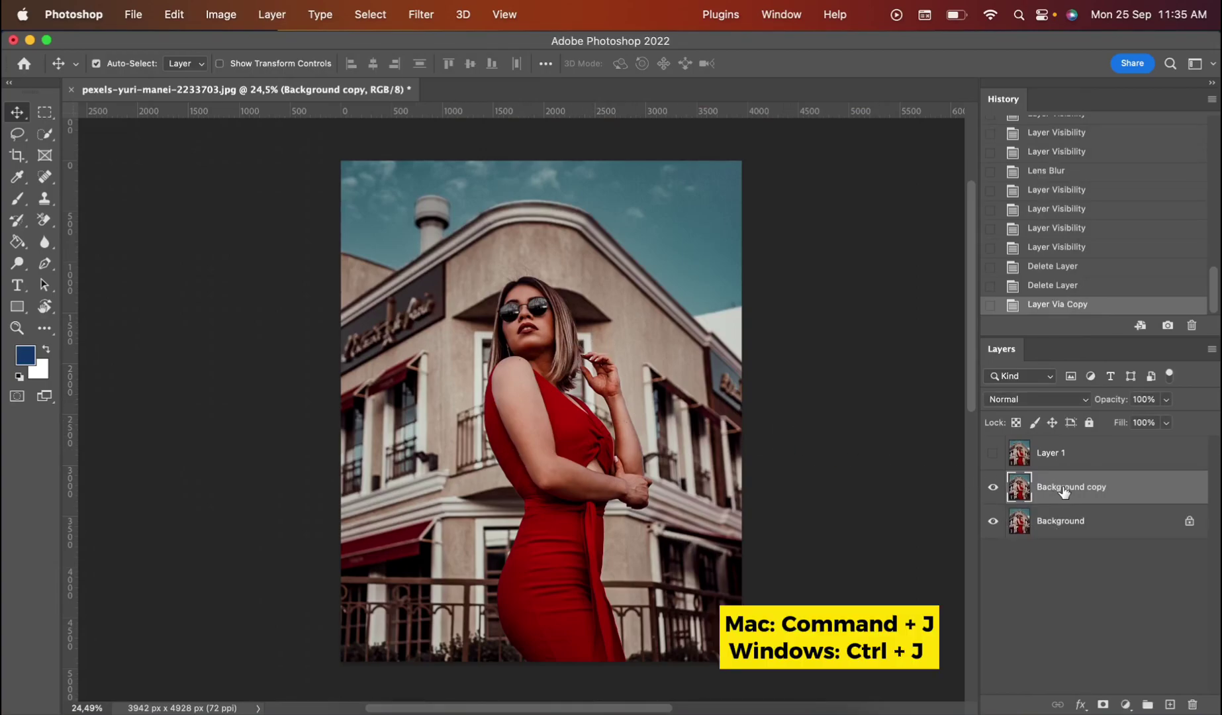
left_click(367, 14)
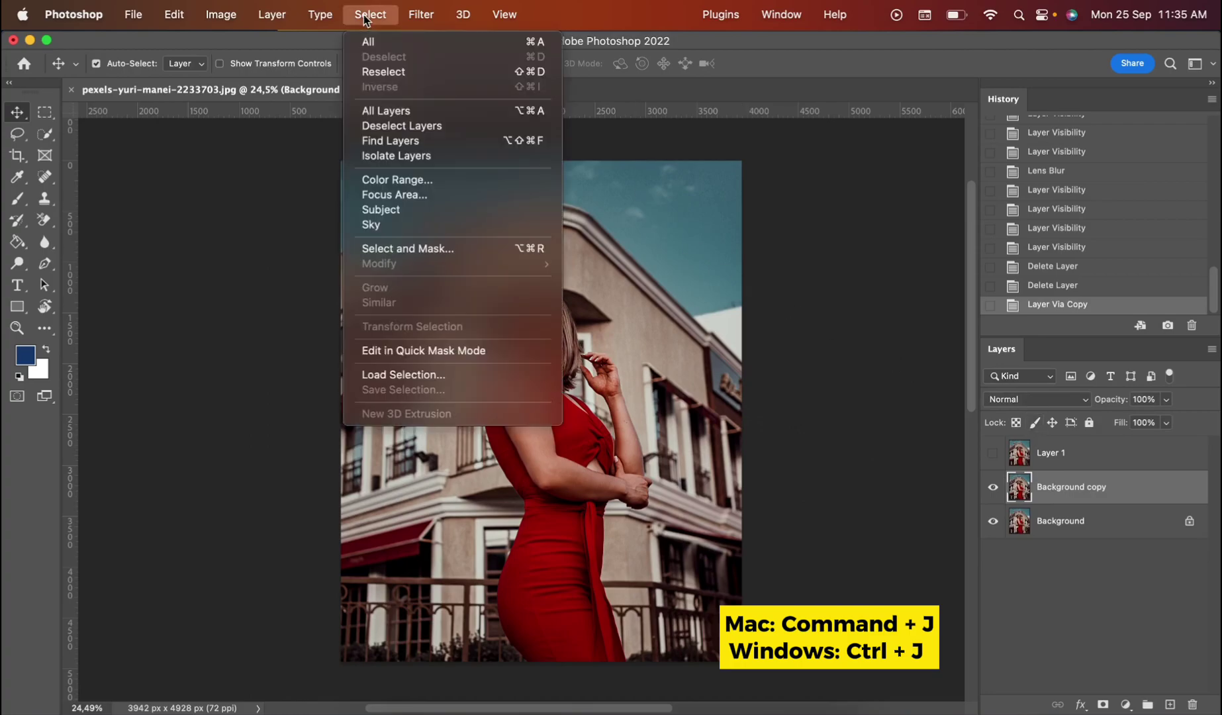
left_click(408, 211)
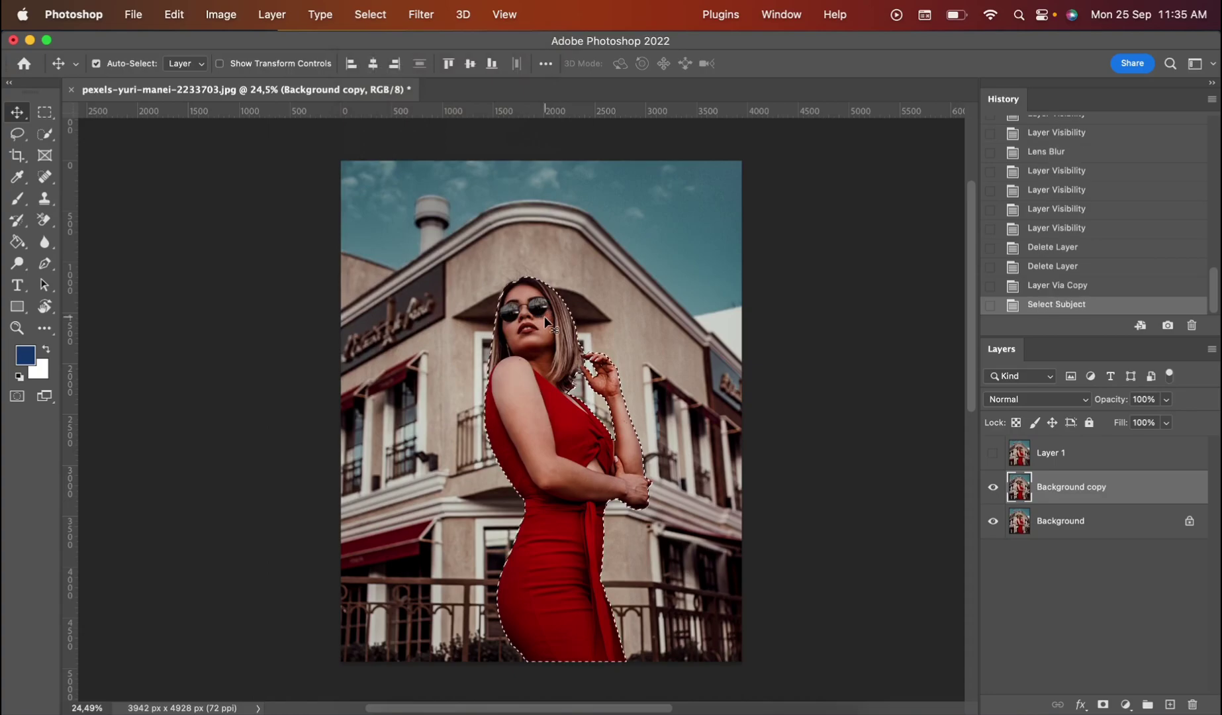
scroll(547, 322, "up", 2)
scroll(547, 323, "down", 2)
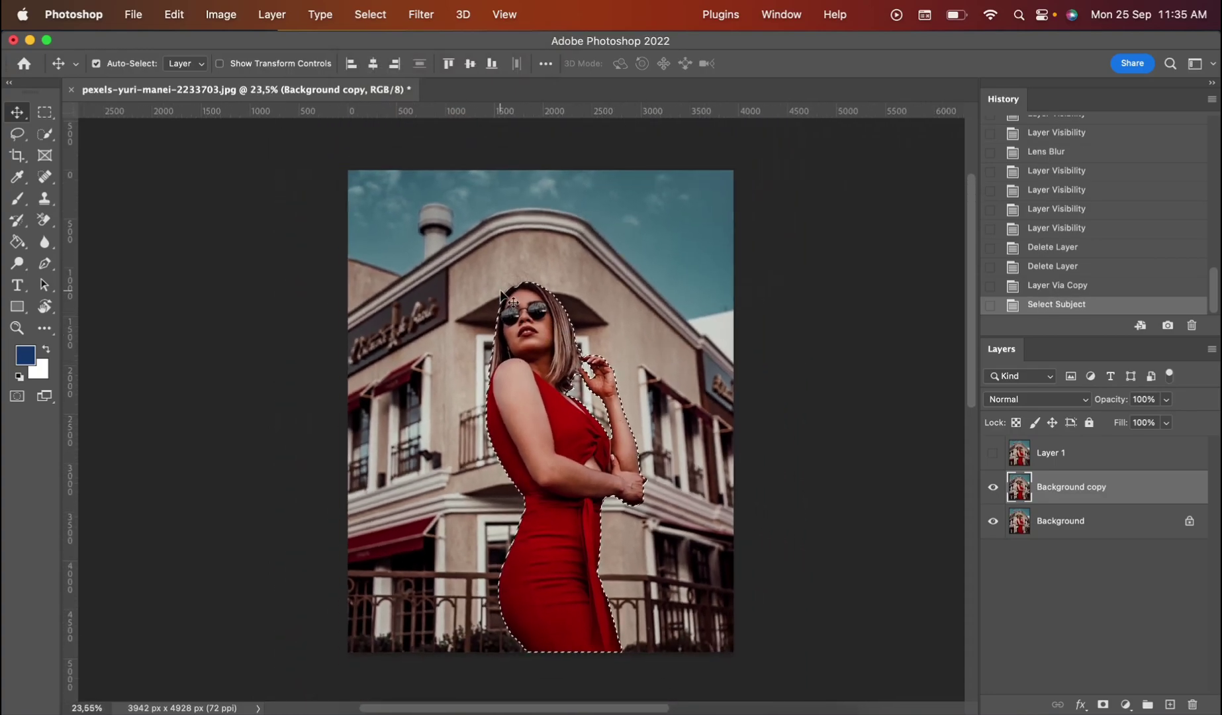
scroll(547, 322, "up", 1)
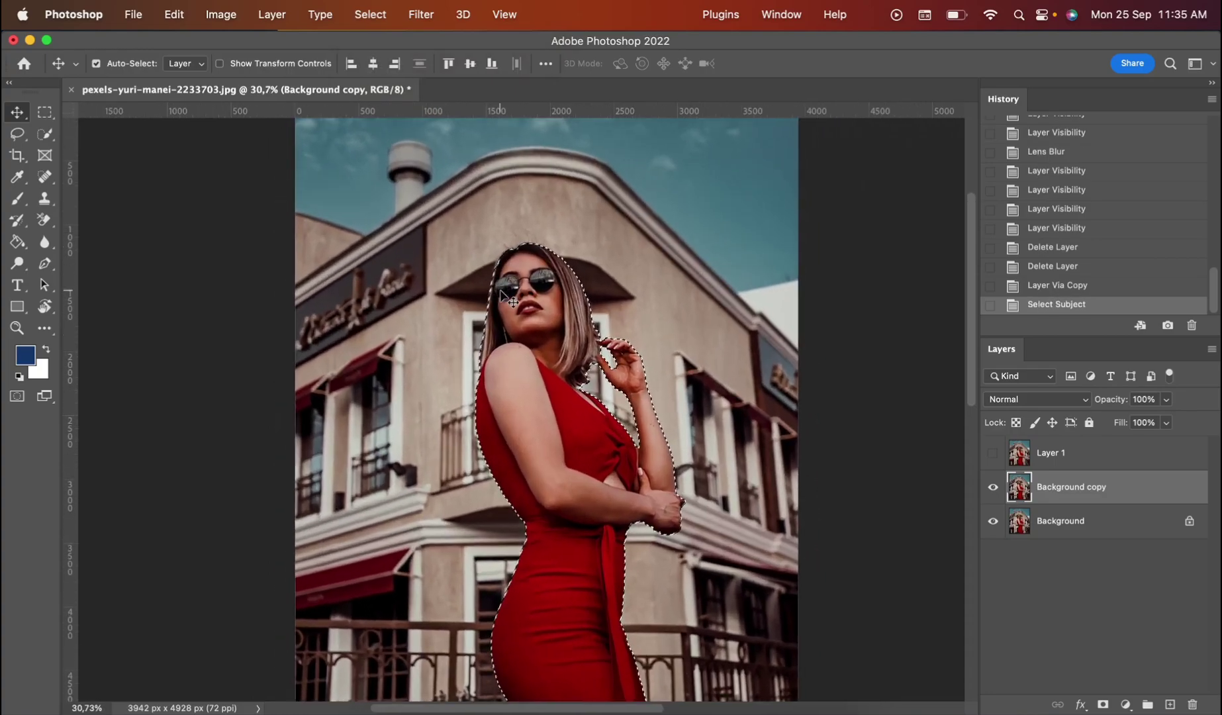
left_click(1103, 704)
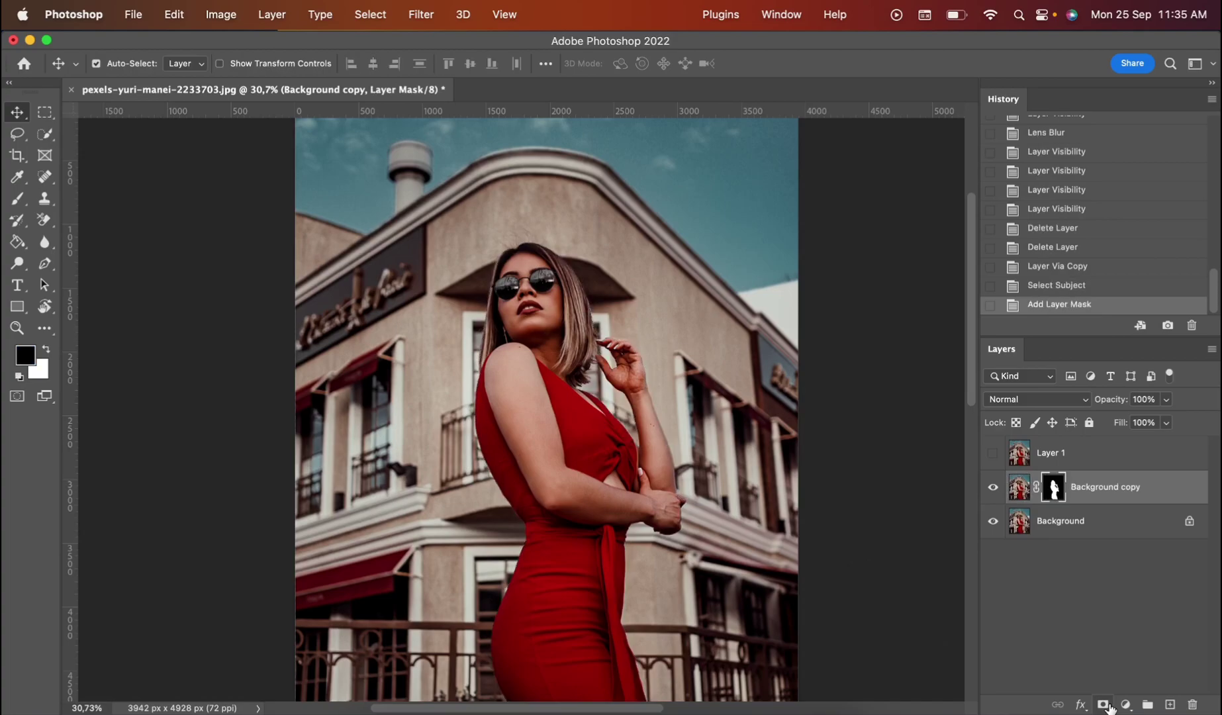
- Load the mask as a selection, add missed hair areas, select Background, and deselect
left_click(1052, 493, "super")
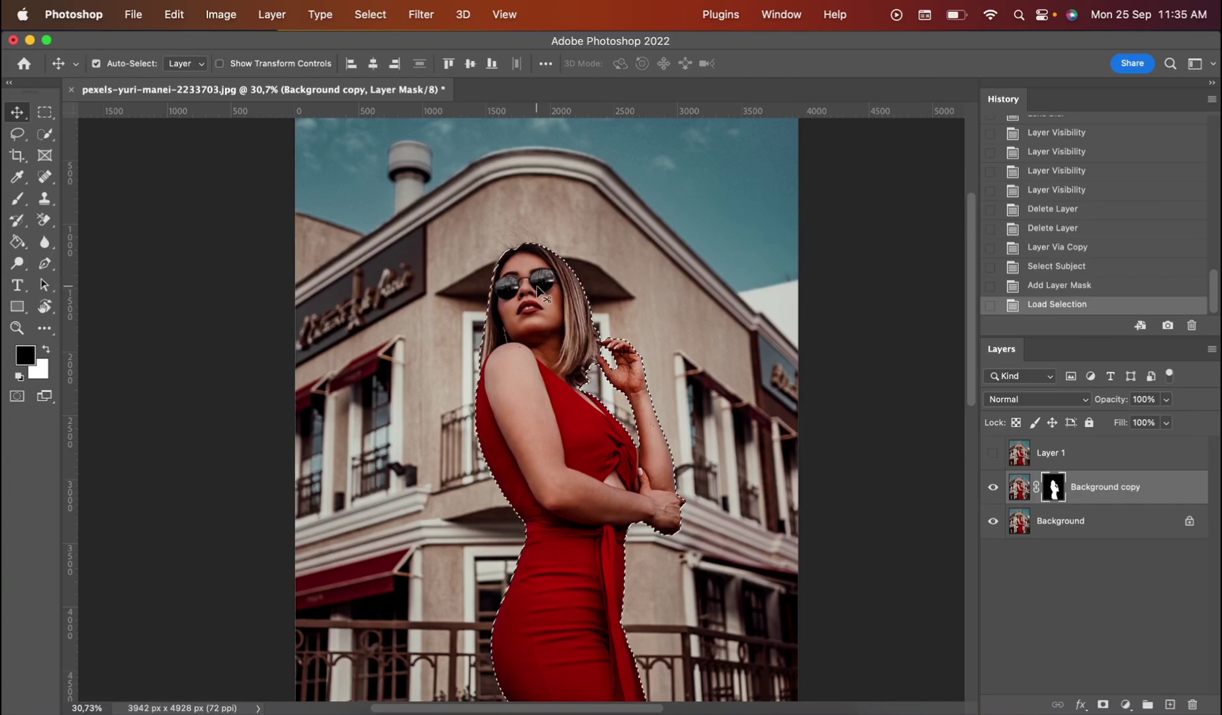
key("w")
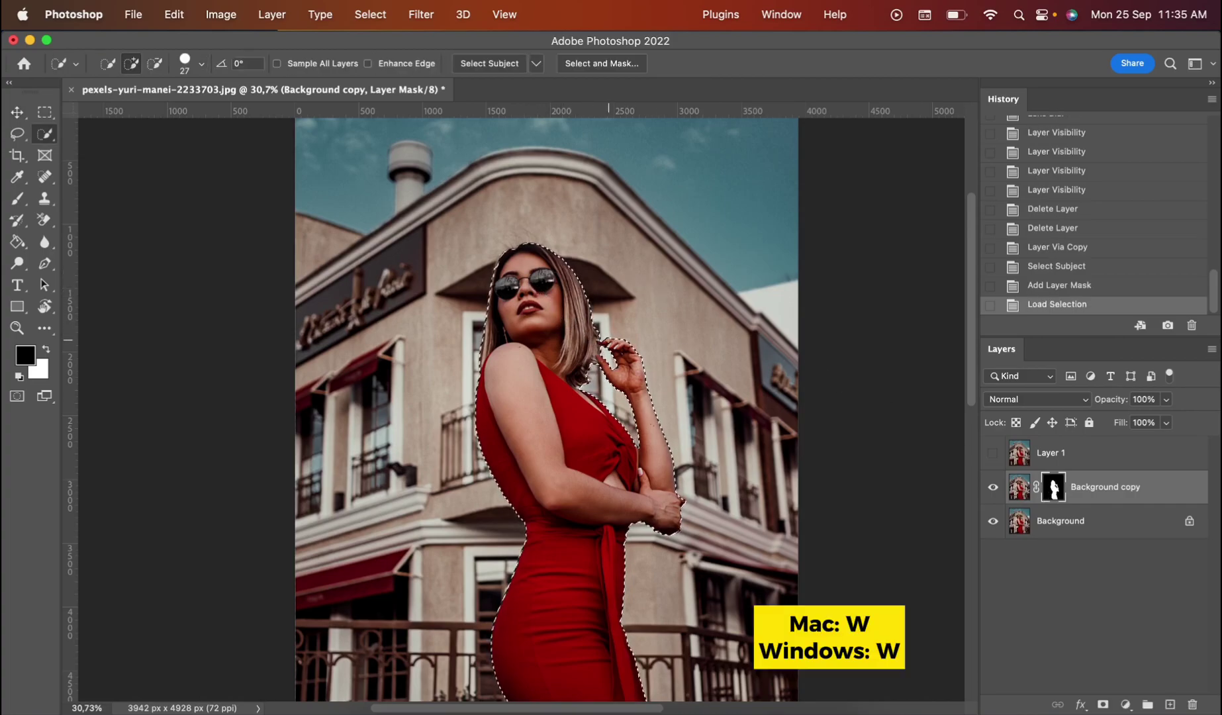
scroll(522, 417, "up", 3)
left_click(645, 304)
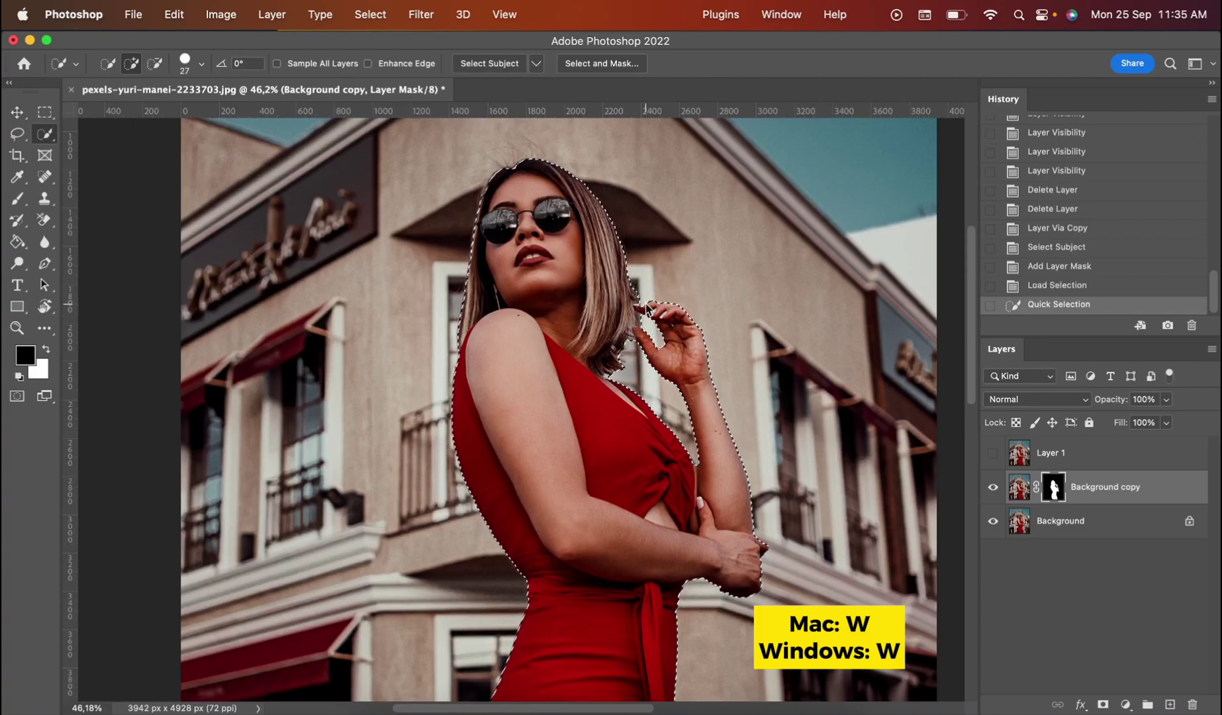
left_click(567, 286)
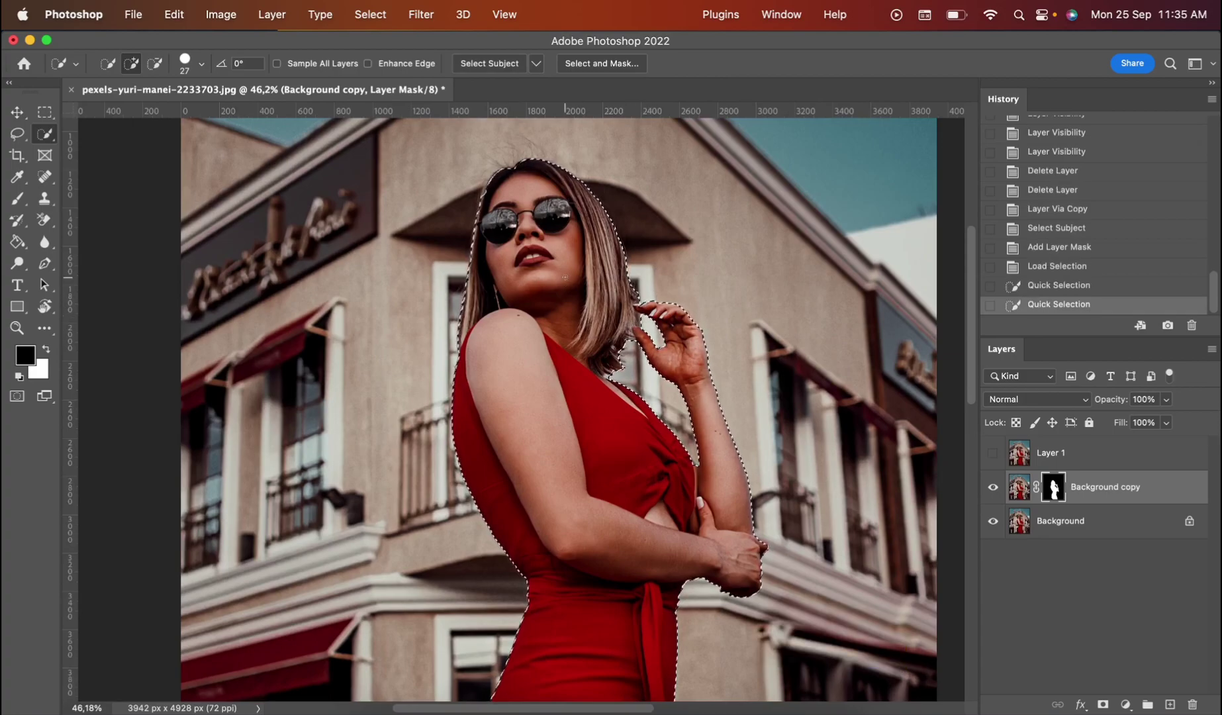
left_click(1036, 516)
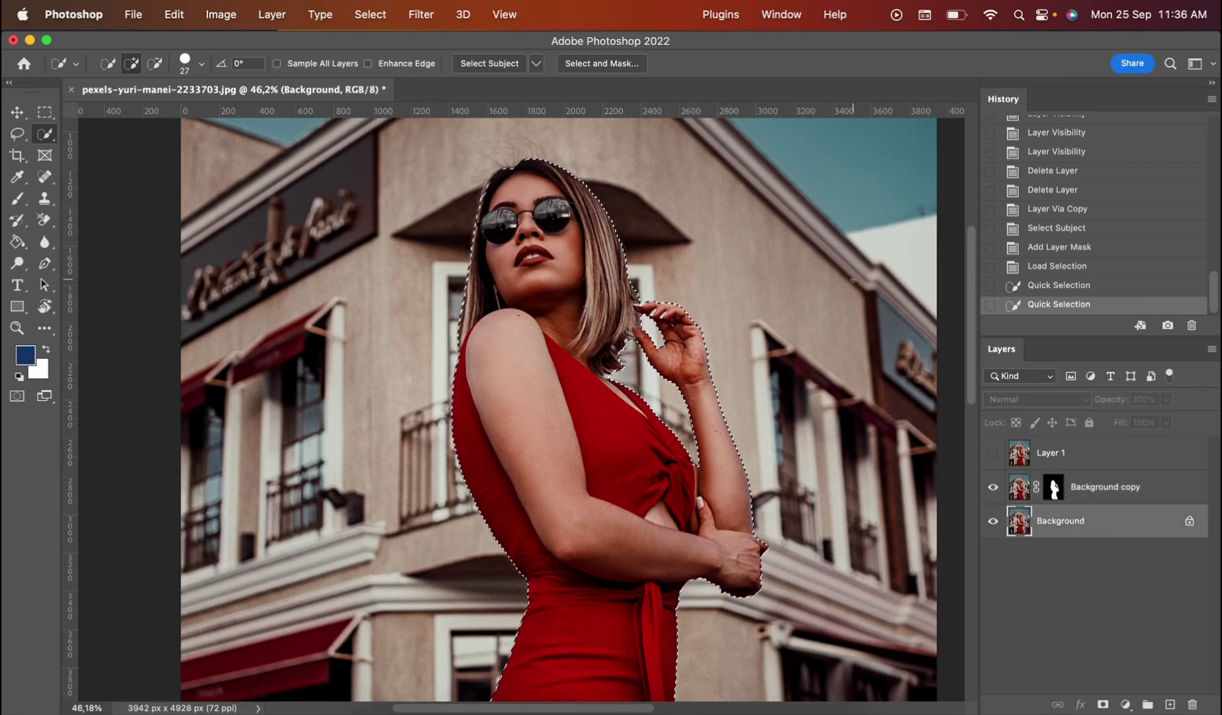
left_click(370, 15)
left_click(376, 59)
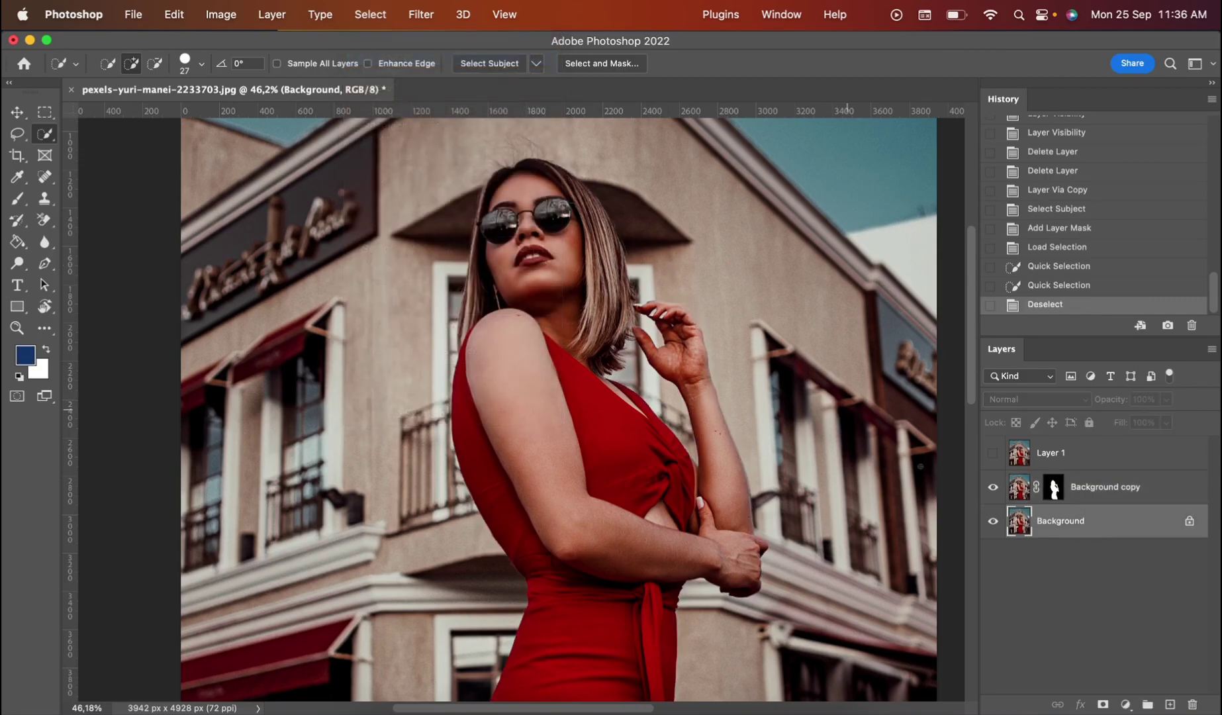
- Duplicate Background into Background copy 2 and load the woman's outline from the Background copy mask
key("super+j")
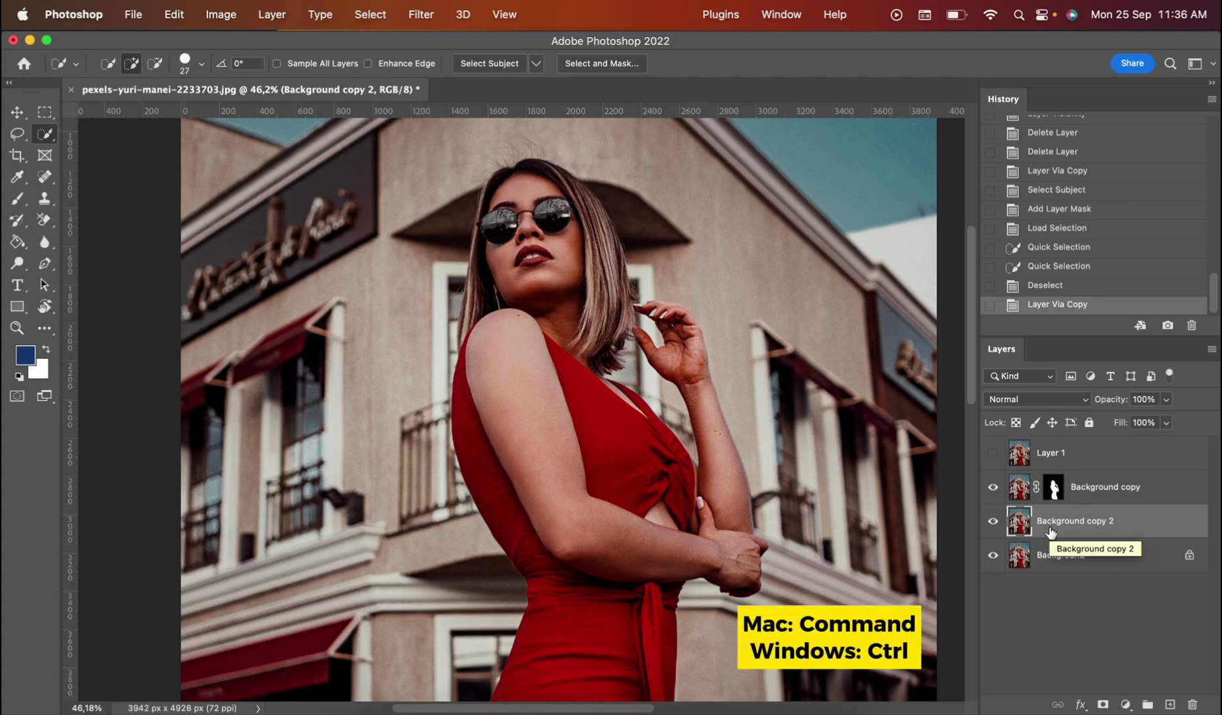
left_click(1053, 490, "super")
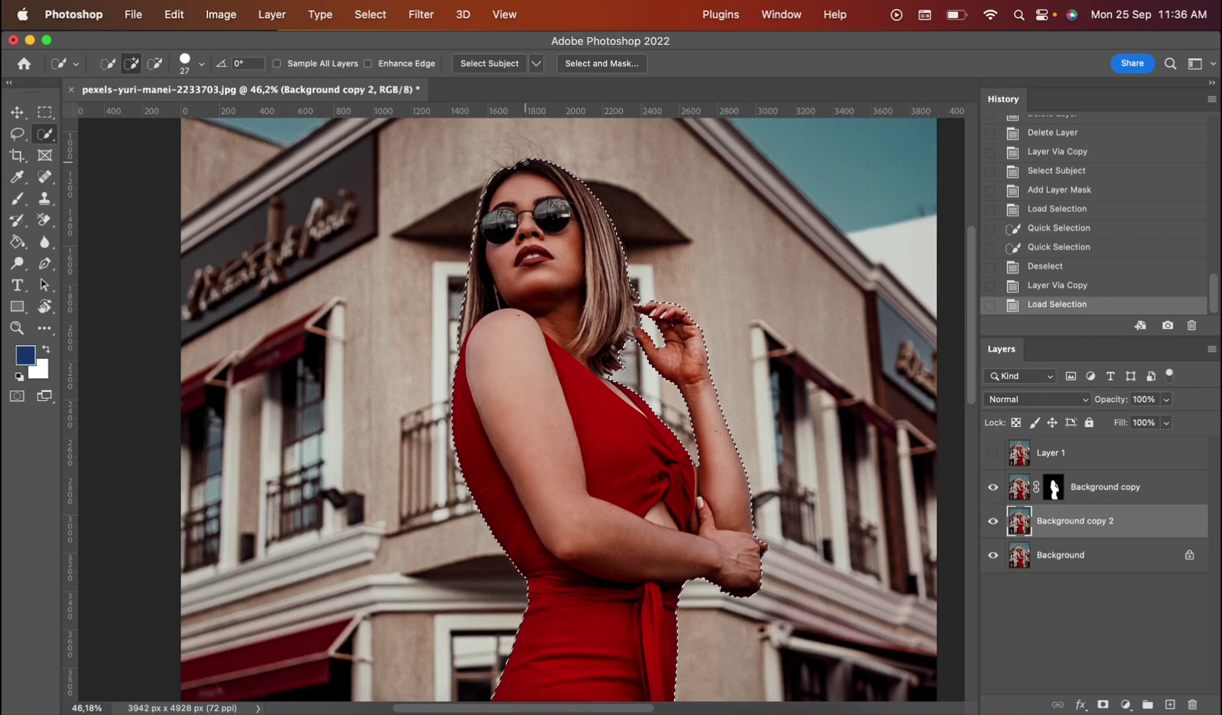
- Expand the woman's selection by 15 pixels using Select > Modify > Expand
left_click(376, 16)
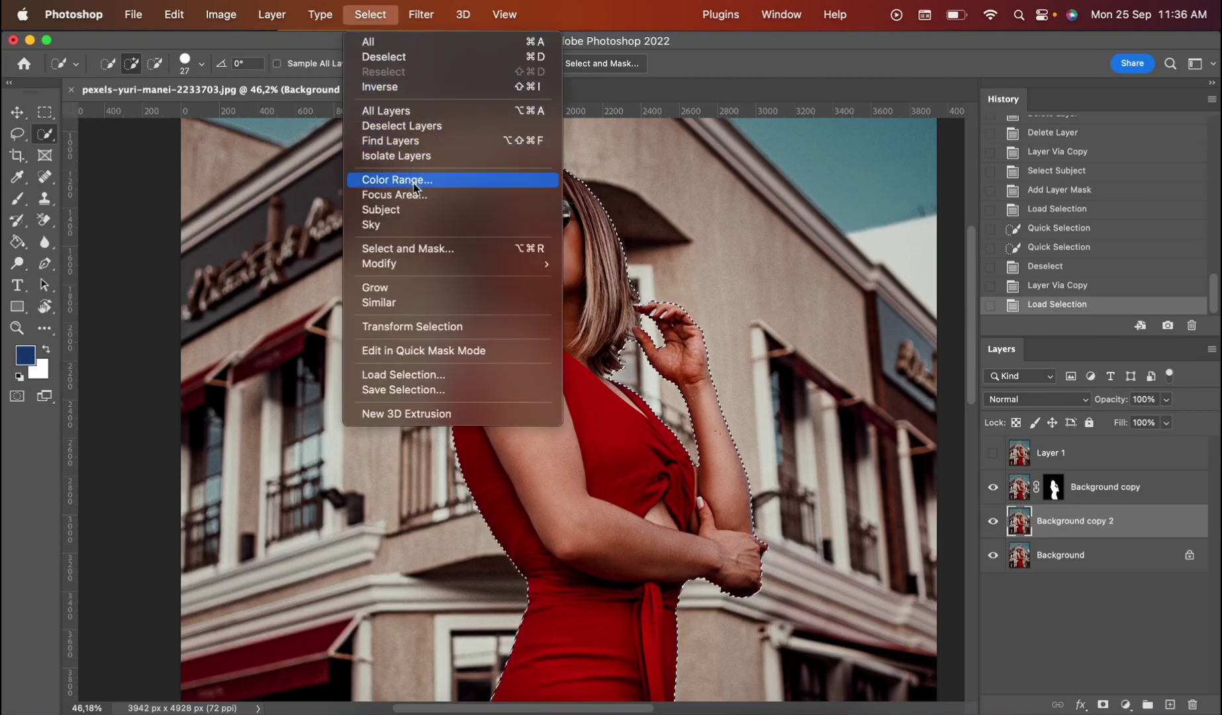
mouse_move(419, 258)
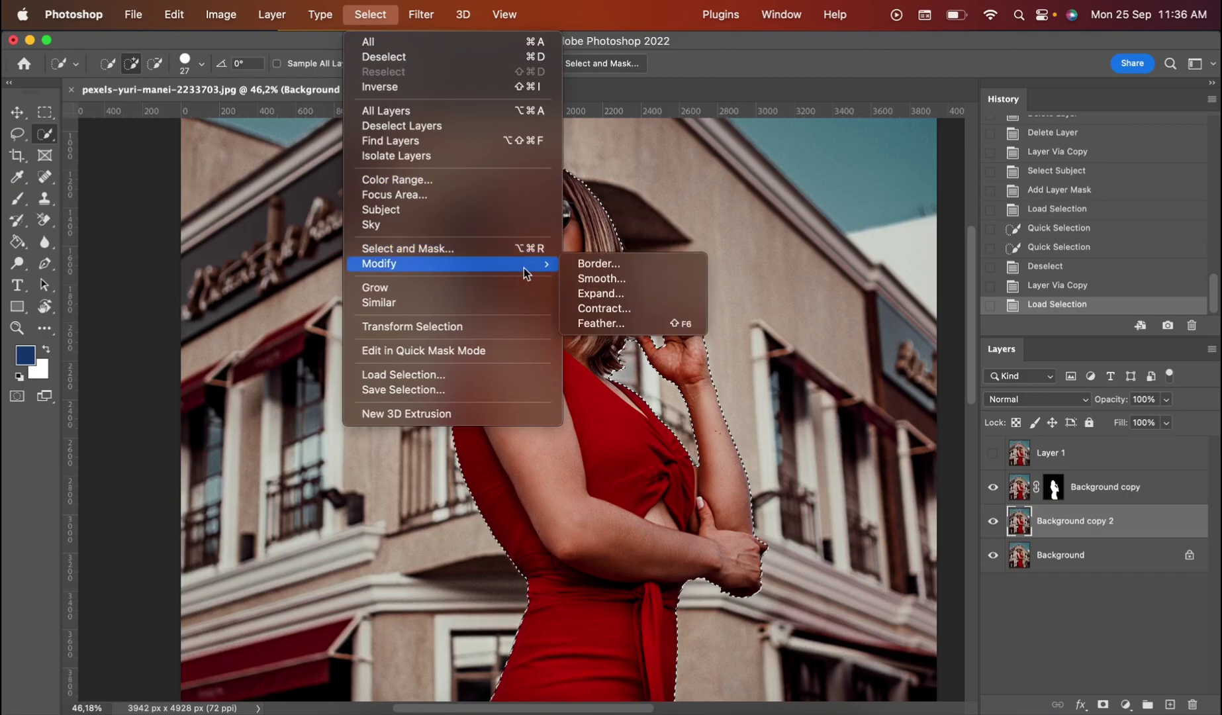
left_click(595, 295)
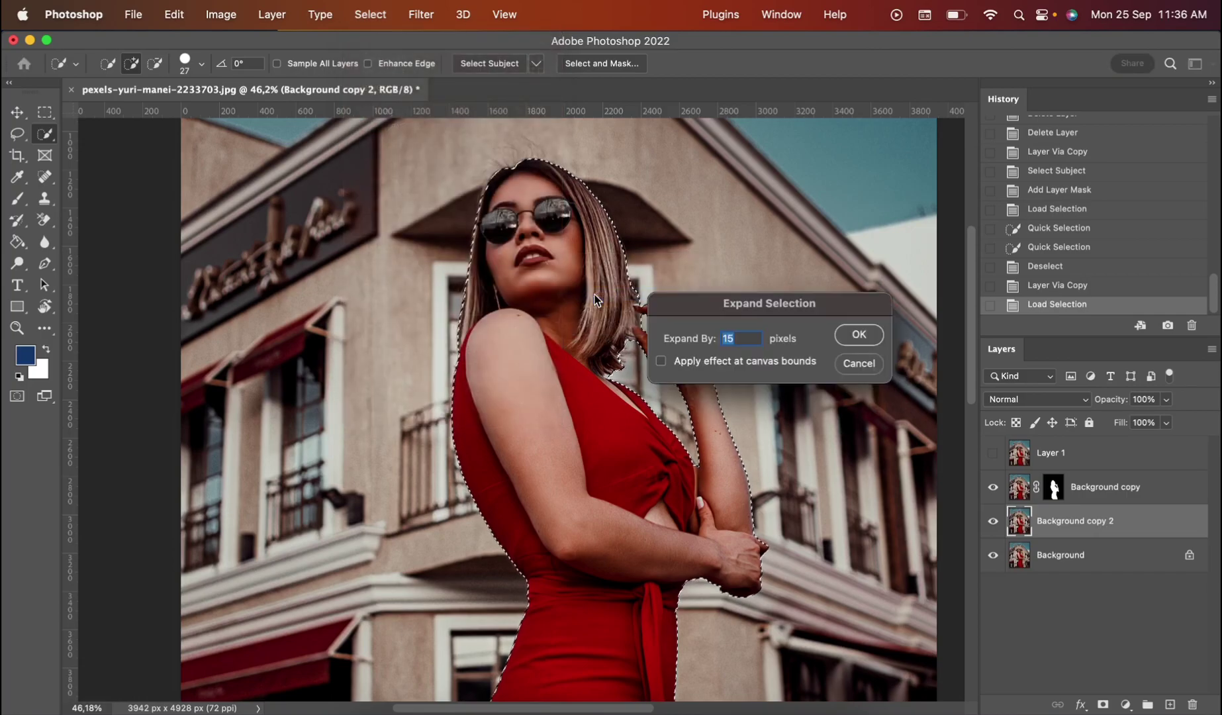
left_click(858, 336)
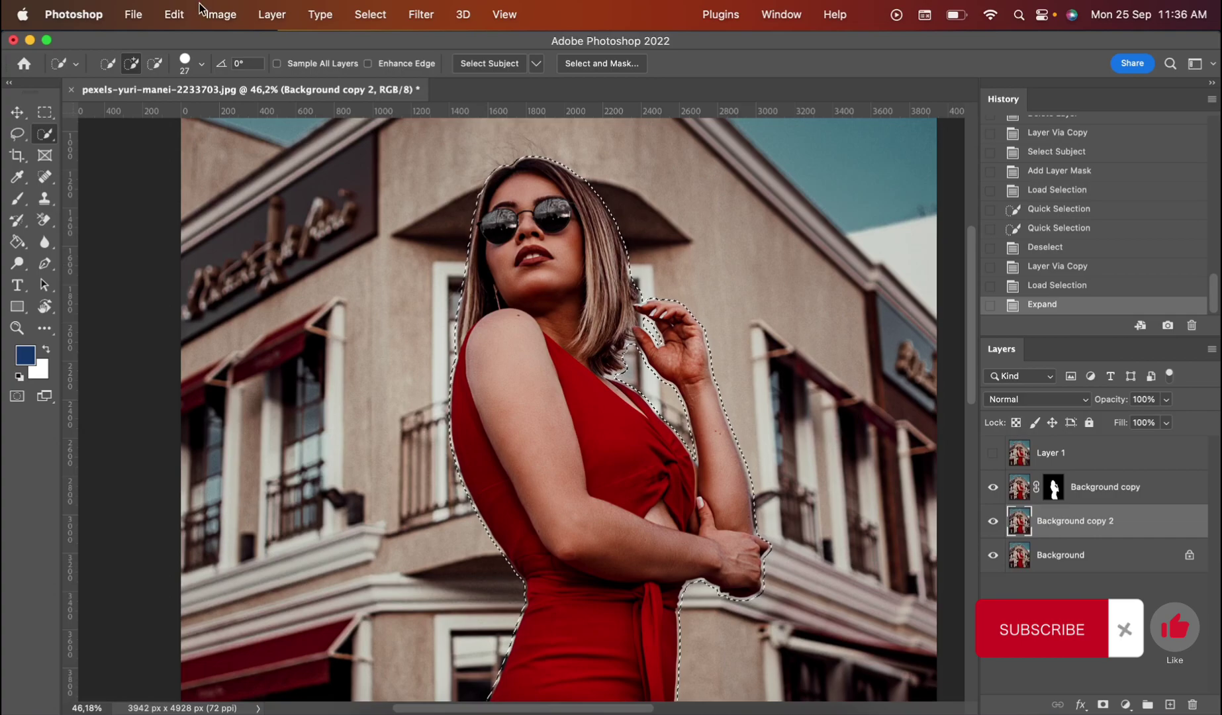
- Run Edit > Content-Aware Fill on the selection and commit it to remove the woman
left_click(171, 13)
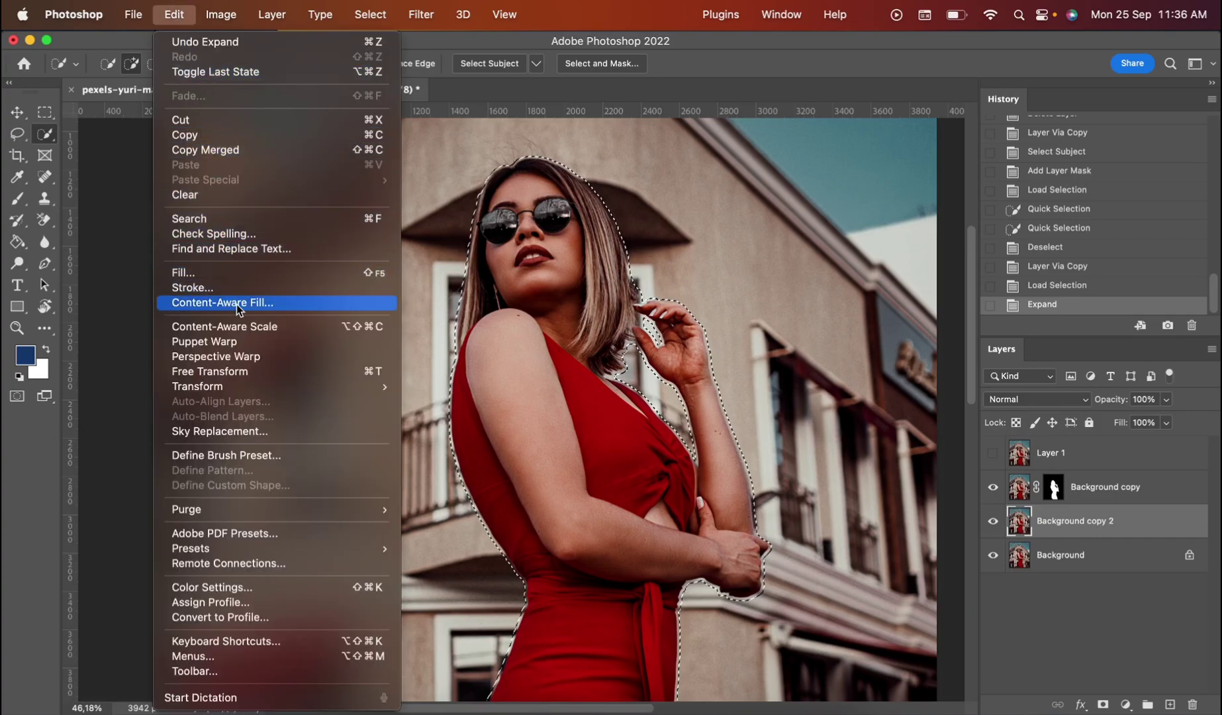
left_click(272, 303)
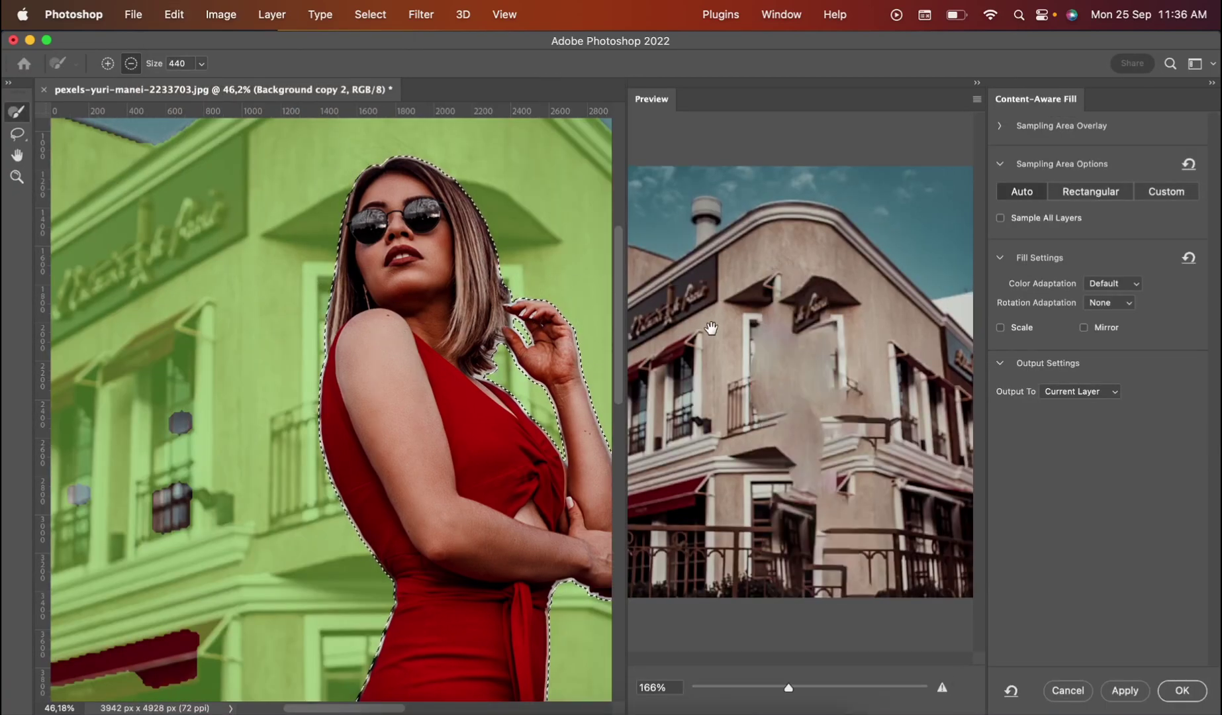
left_click(1184, 691)
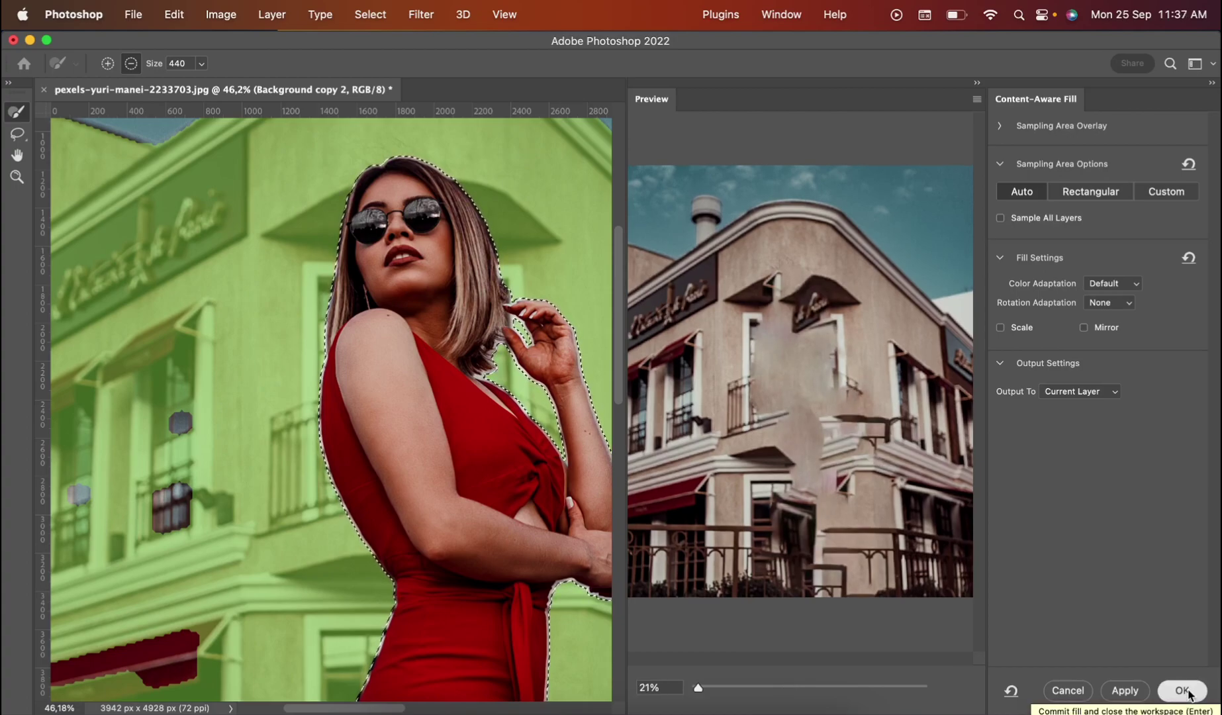
- Deselect, then toggle the masked Background copy off and on to check the fill
left_click(371, 13)
left_click(383, 57)
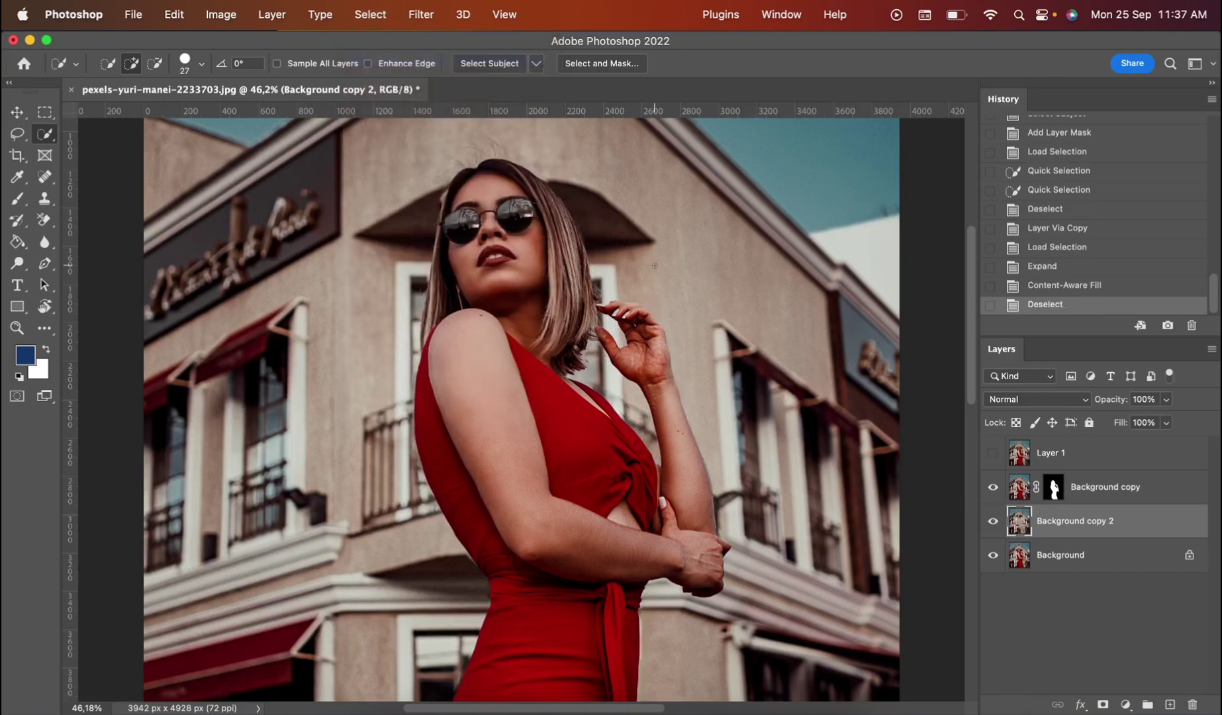
left_click(991, 488)
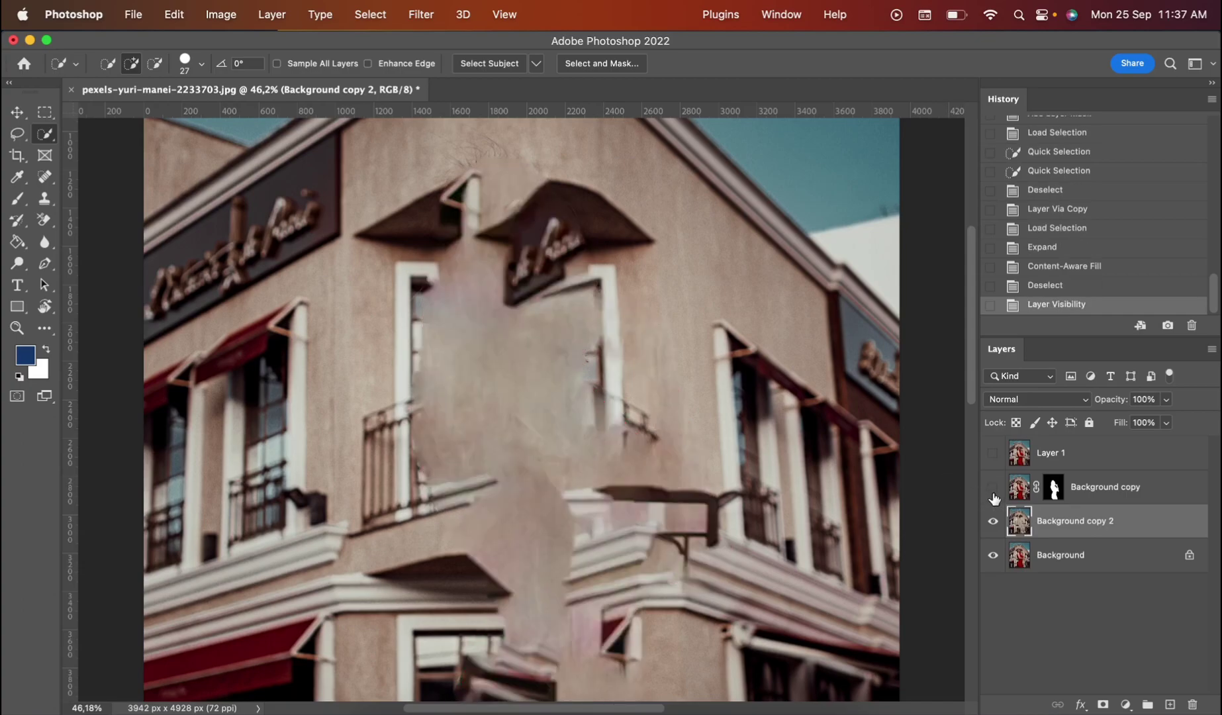
left_click(991, 488)
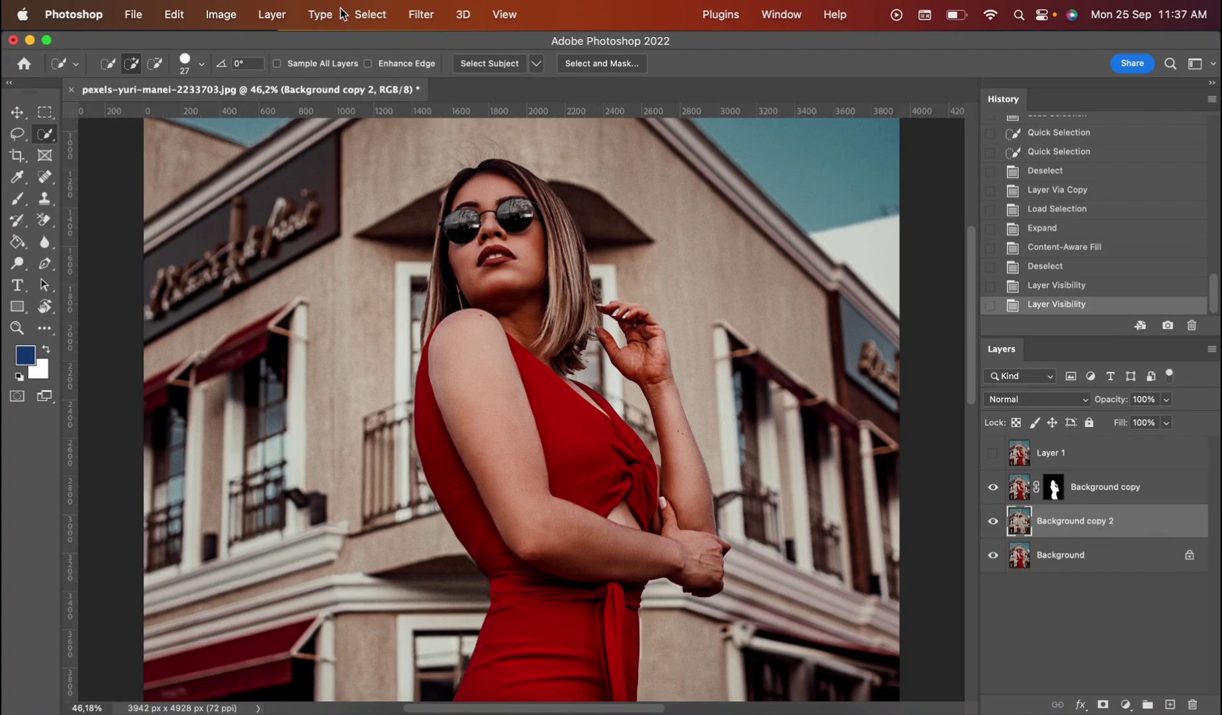
- Apply Filter > Blur > Lens Blur with radius 80 to Background copy 2
left_click(412, 18)
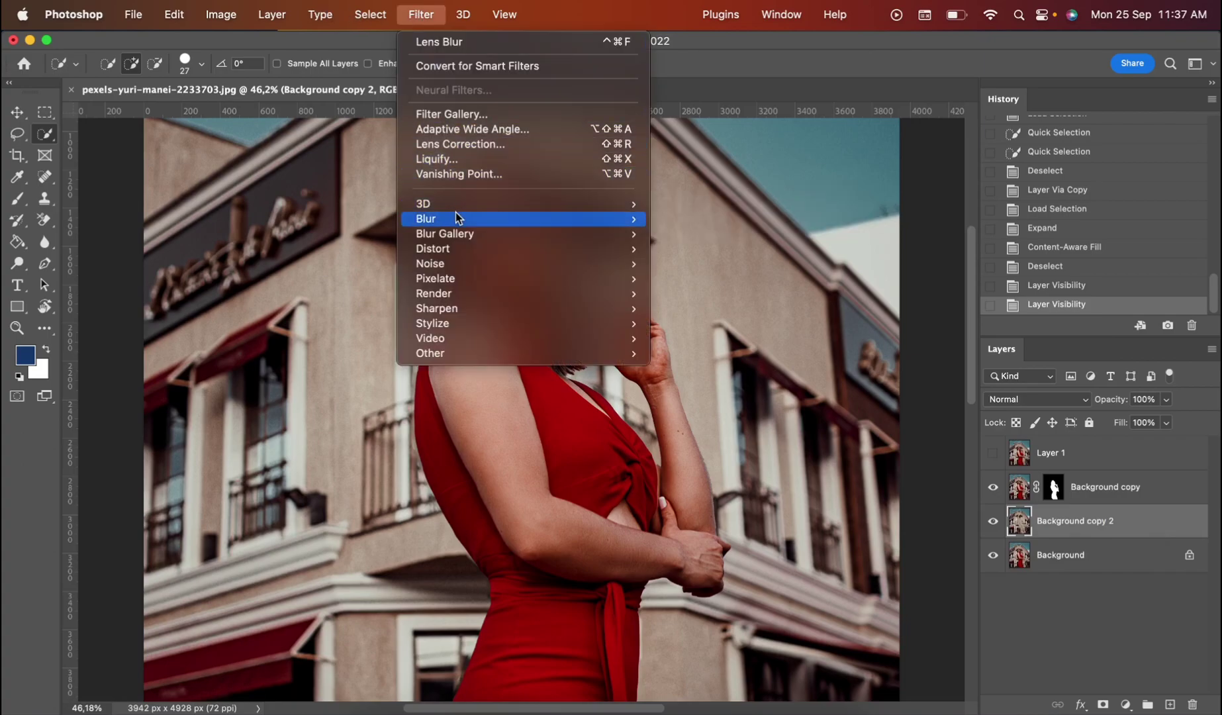
mouse_move(458, 217)
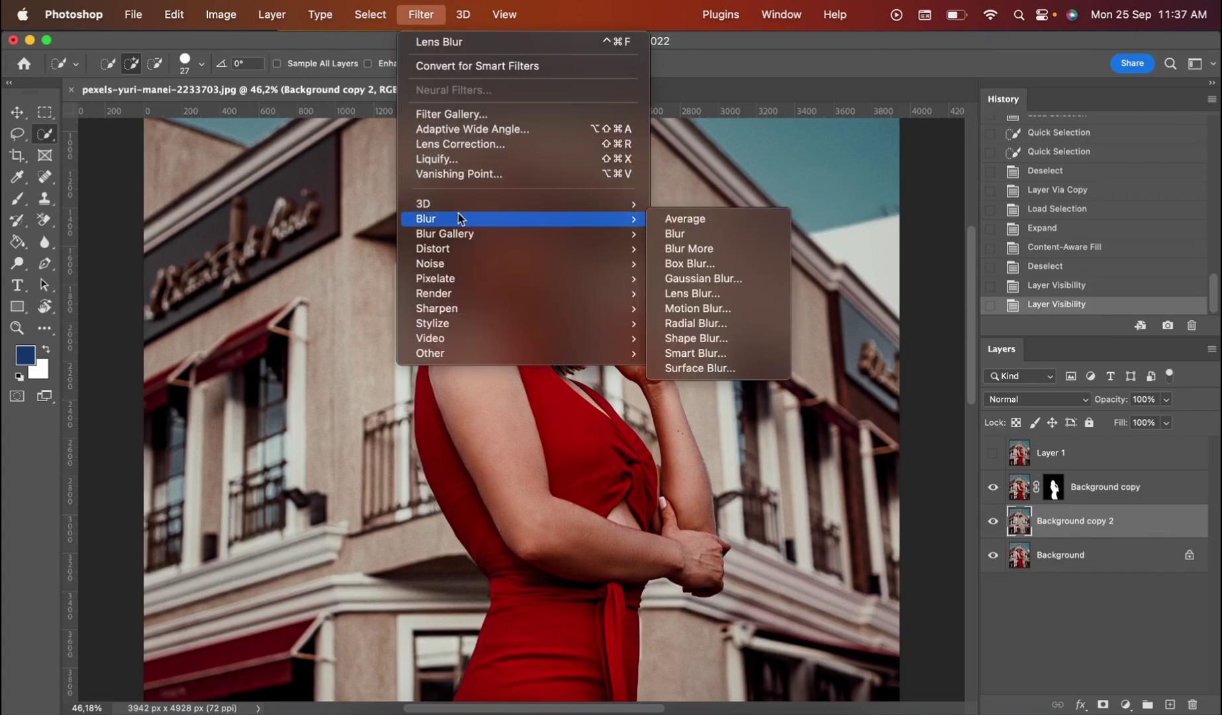
left_click(702, 295)
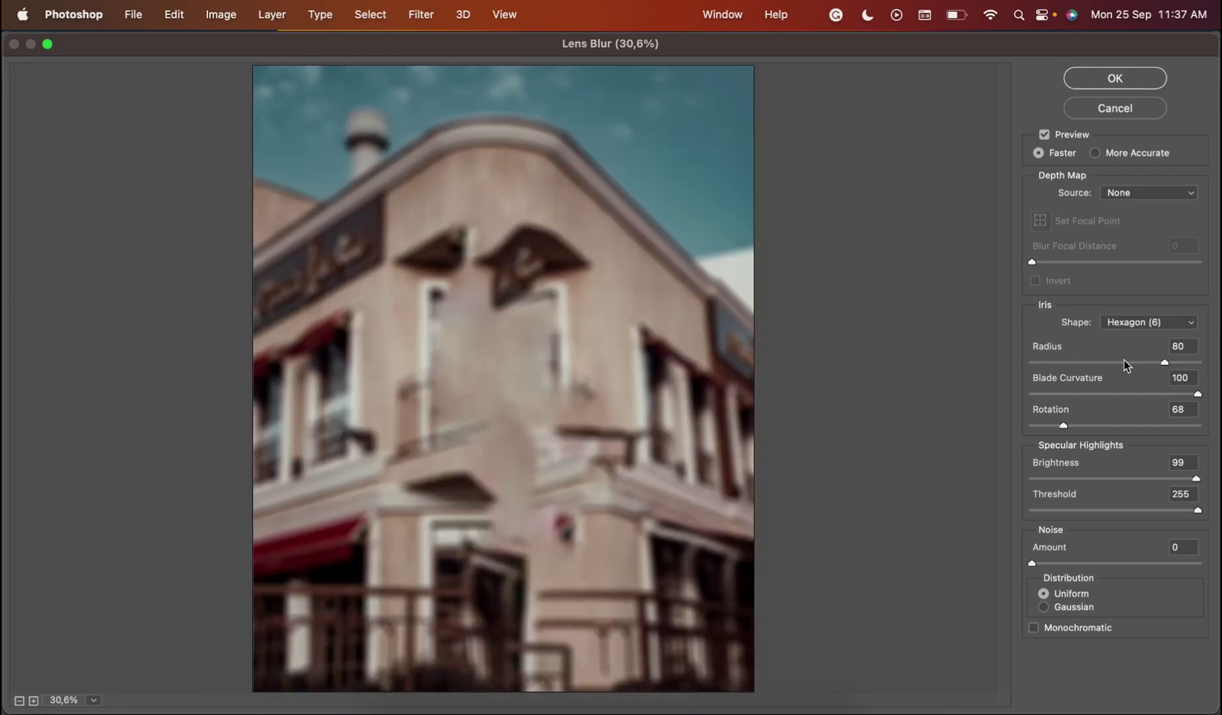
left_click_drag(1164, 363, 1072, 365)
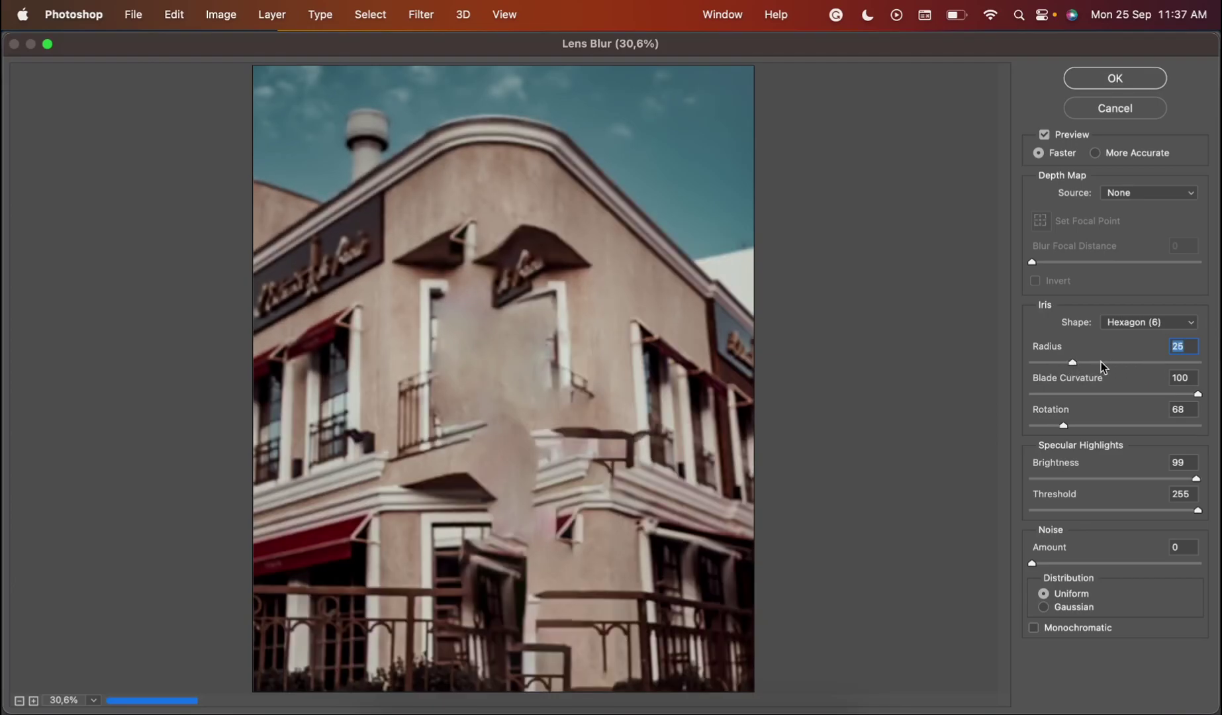
left_click(1174, 363)
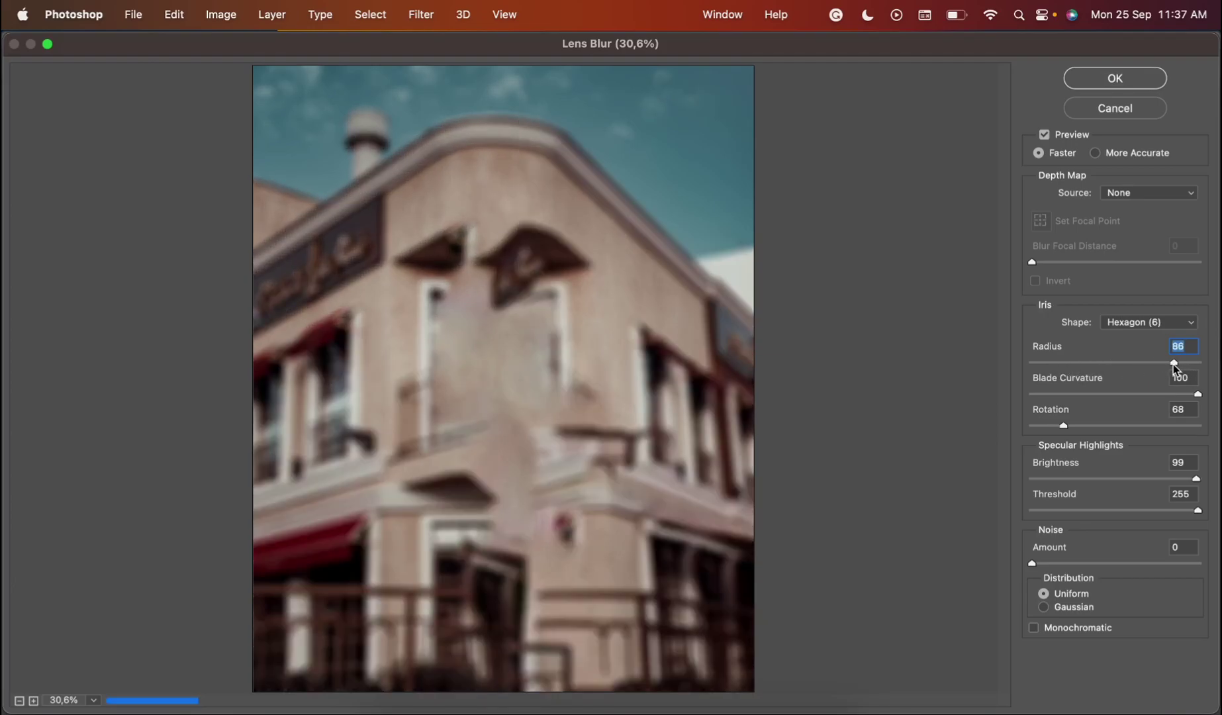
left_click_drag(1174, 364, 1164, 366)
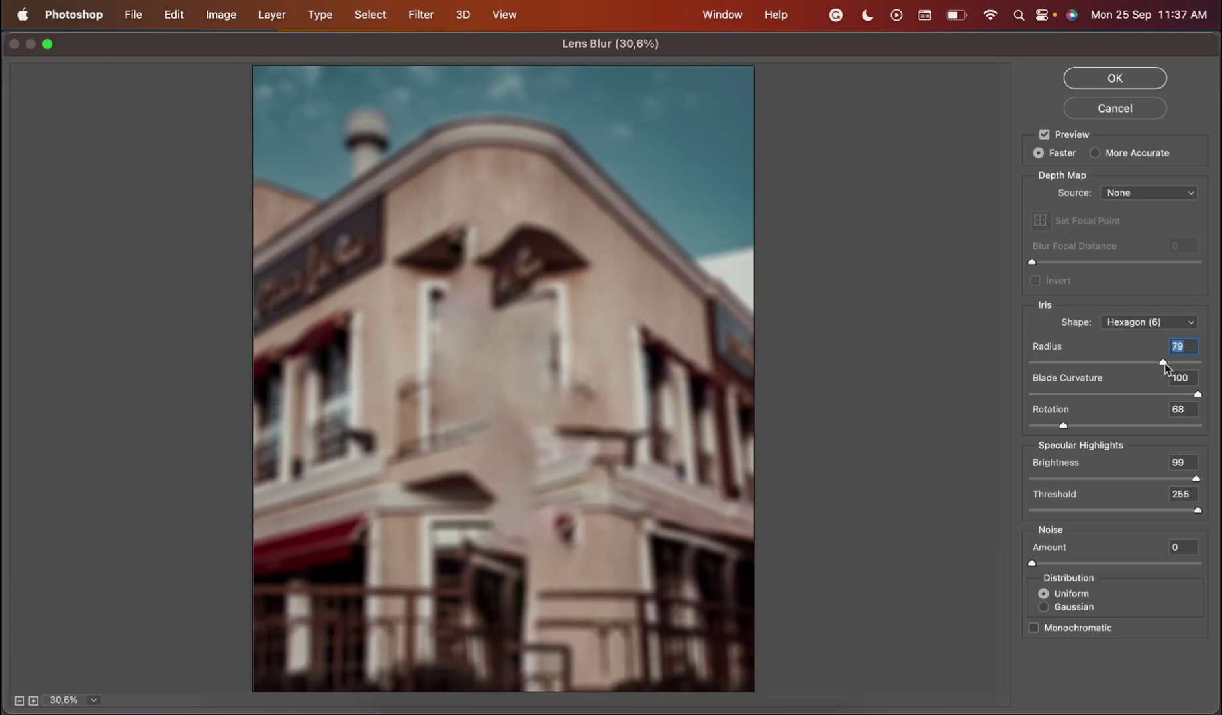
type("80")
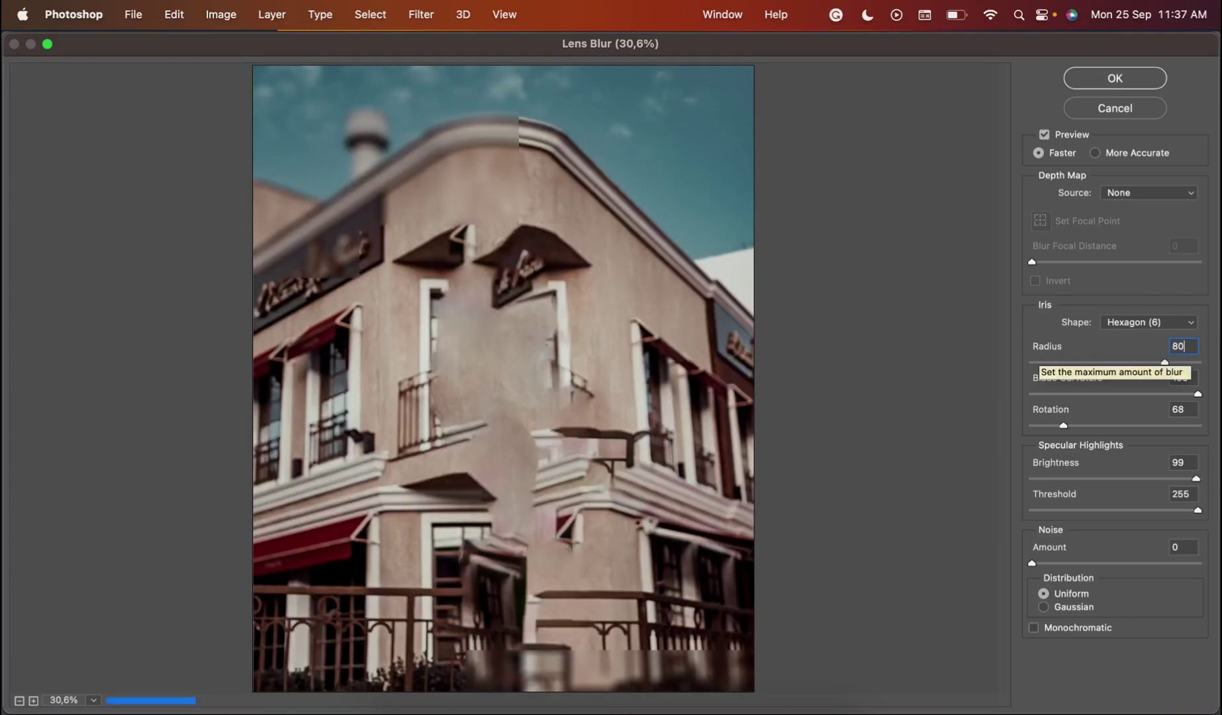
left_click(1101, 78)
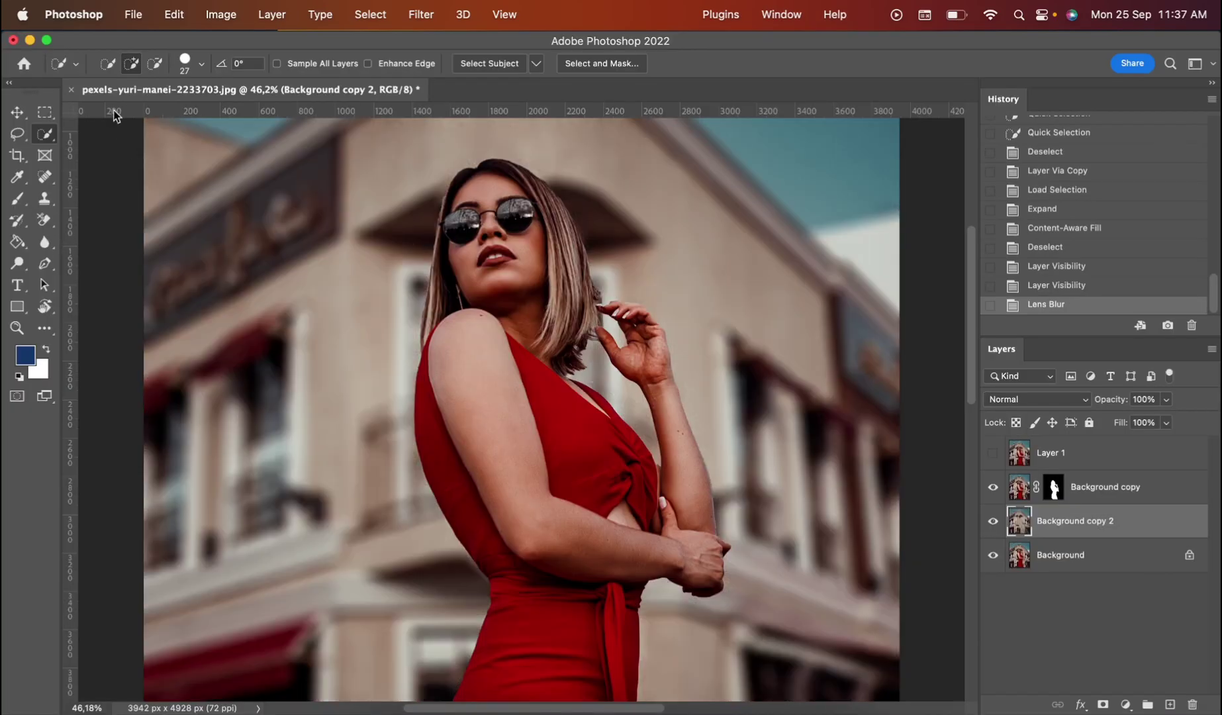
- Zoom in on the arm edge, compare with Layer 1 on and off, leaving it visible
left_click(17, 113)
scroll(469, 397, "down", 3)
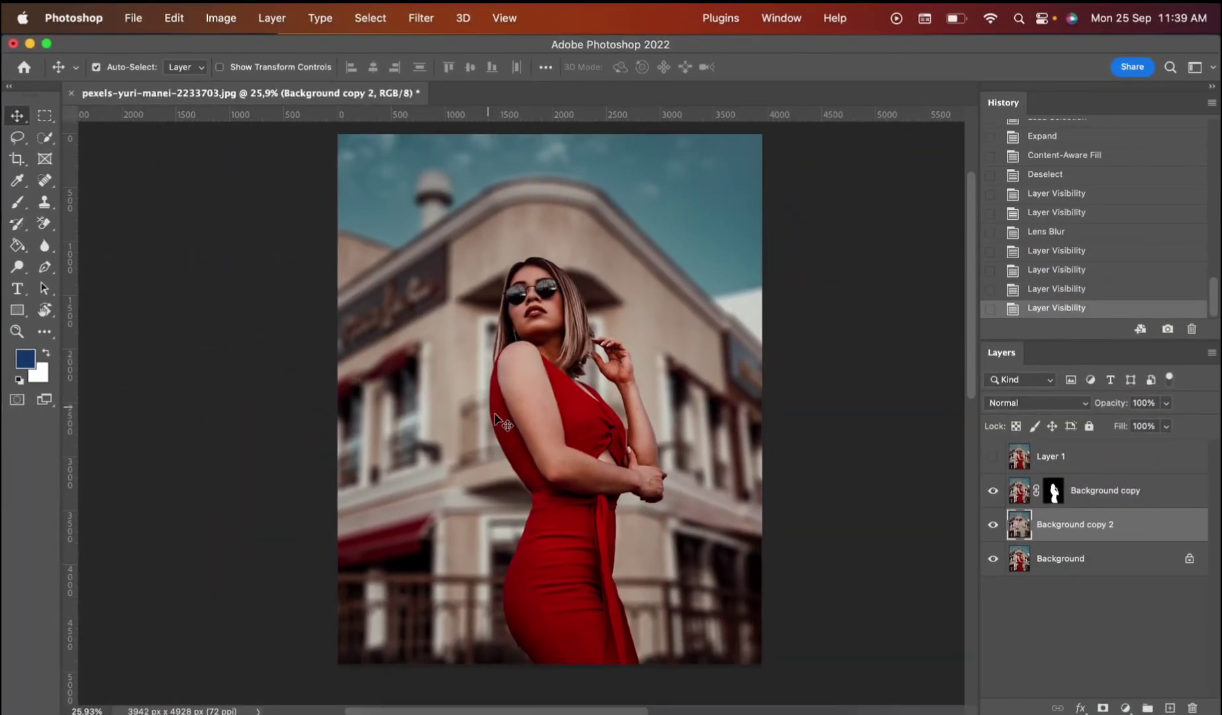
scroll(496, 417, "up", 3)
scroll(495, 415, "up", 4)
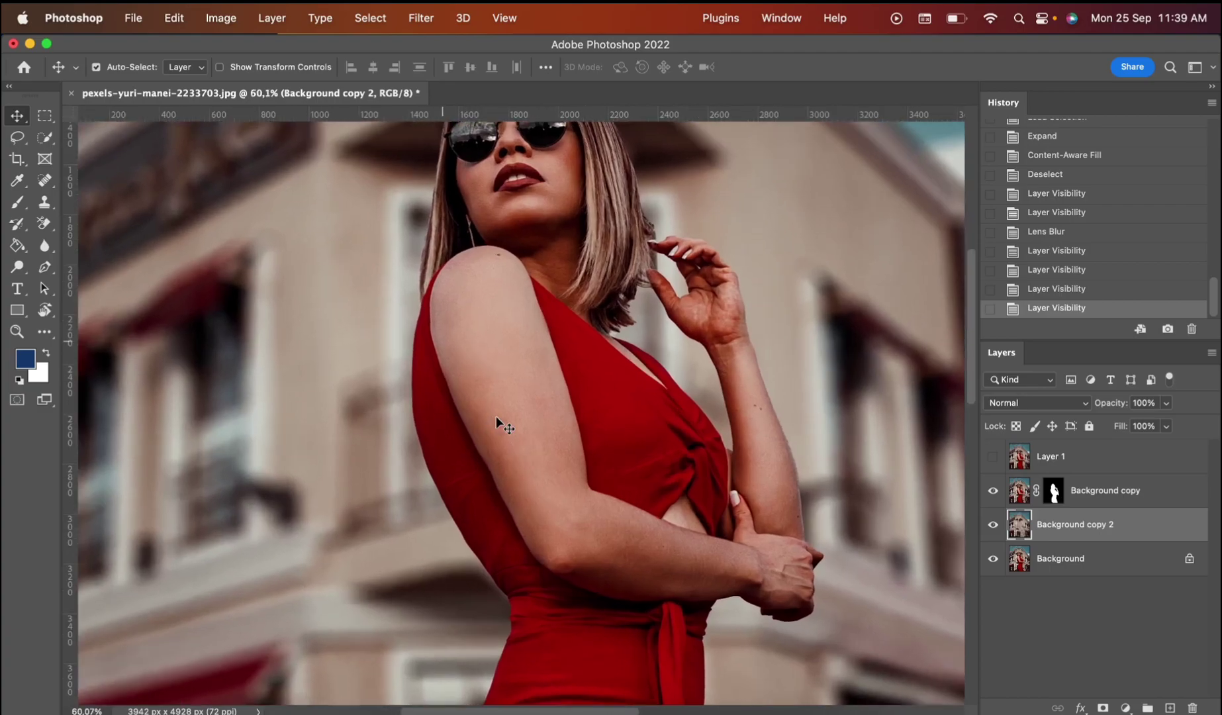
left_click(993, 460)
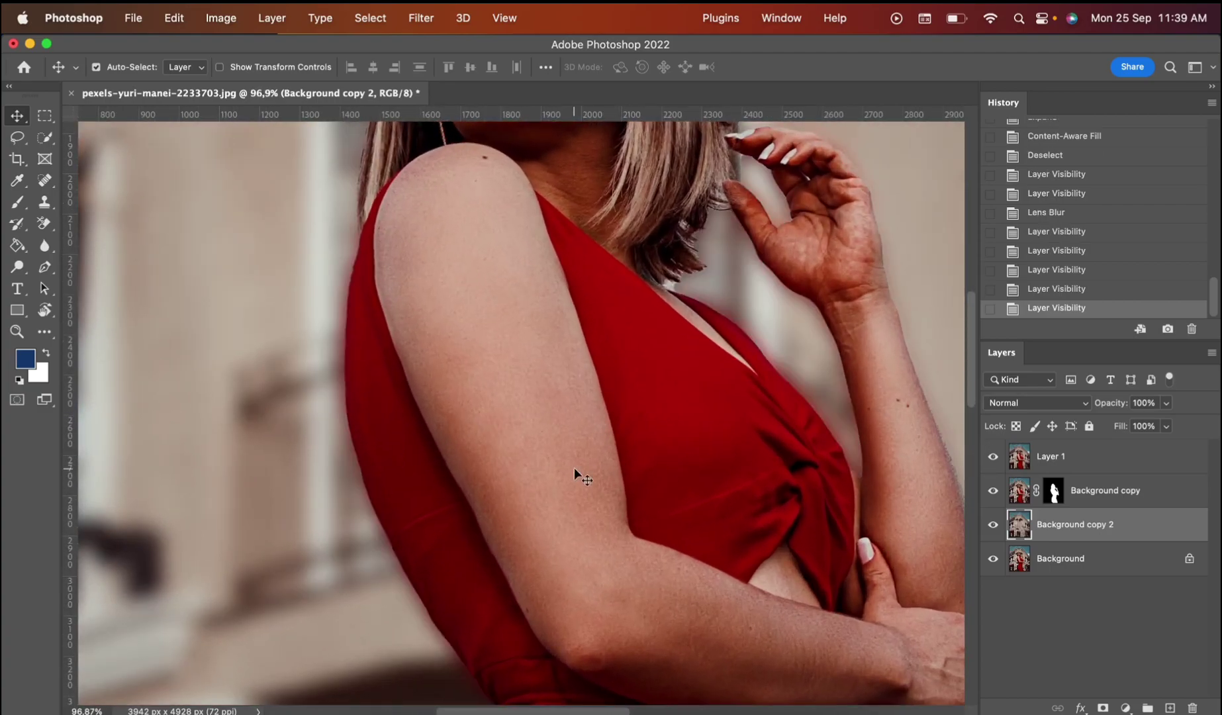
scroll(574, 468, "up", 4)
scroll(454, 368, "up", 2)
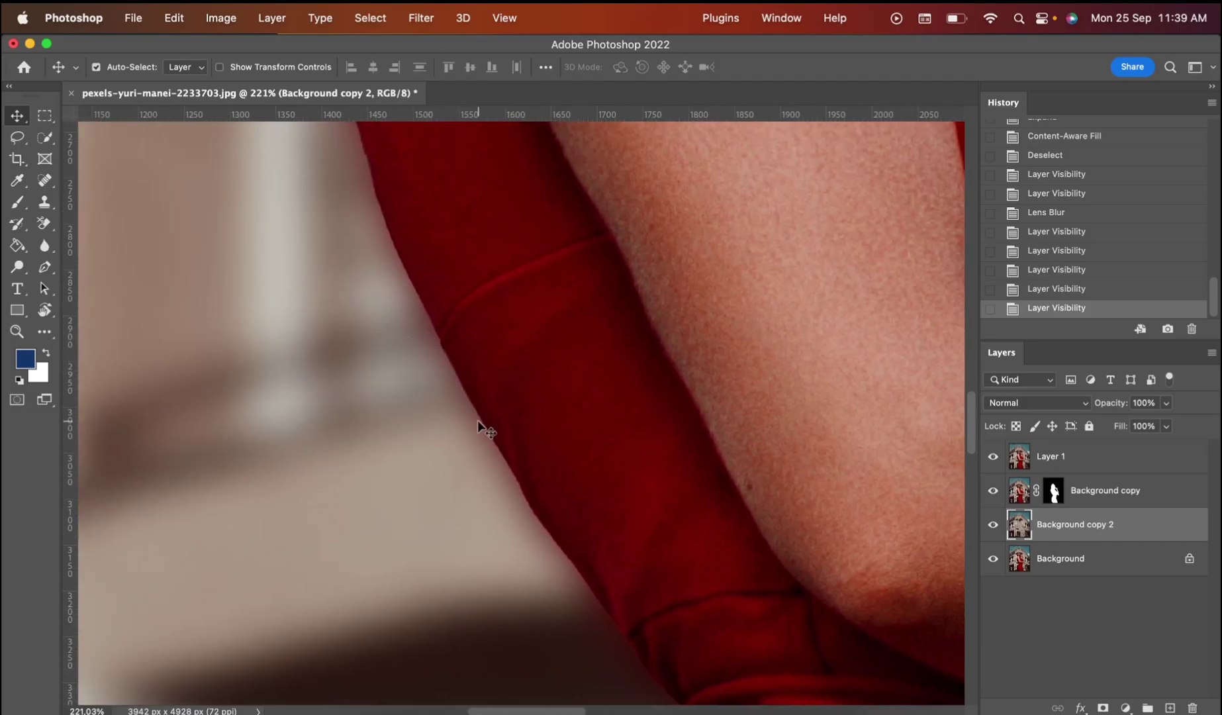
left_click(992, 456)
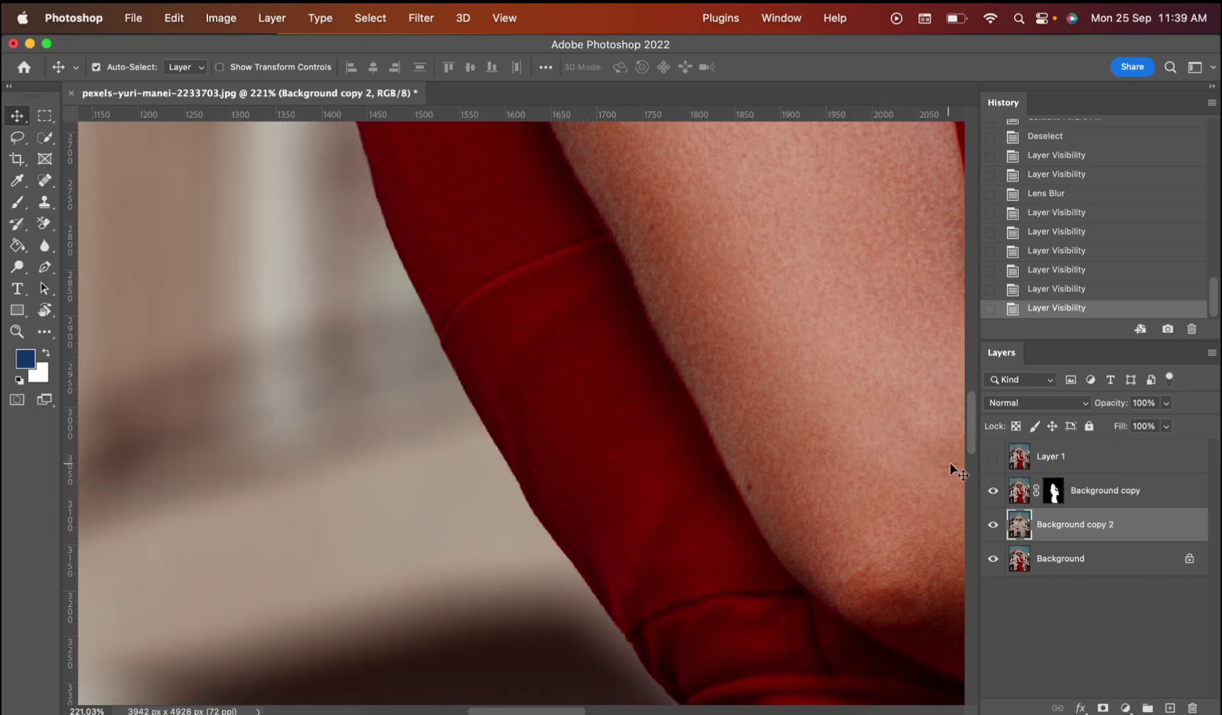
left_click(992, 457)
scroll(485, 441, "down", 10)
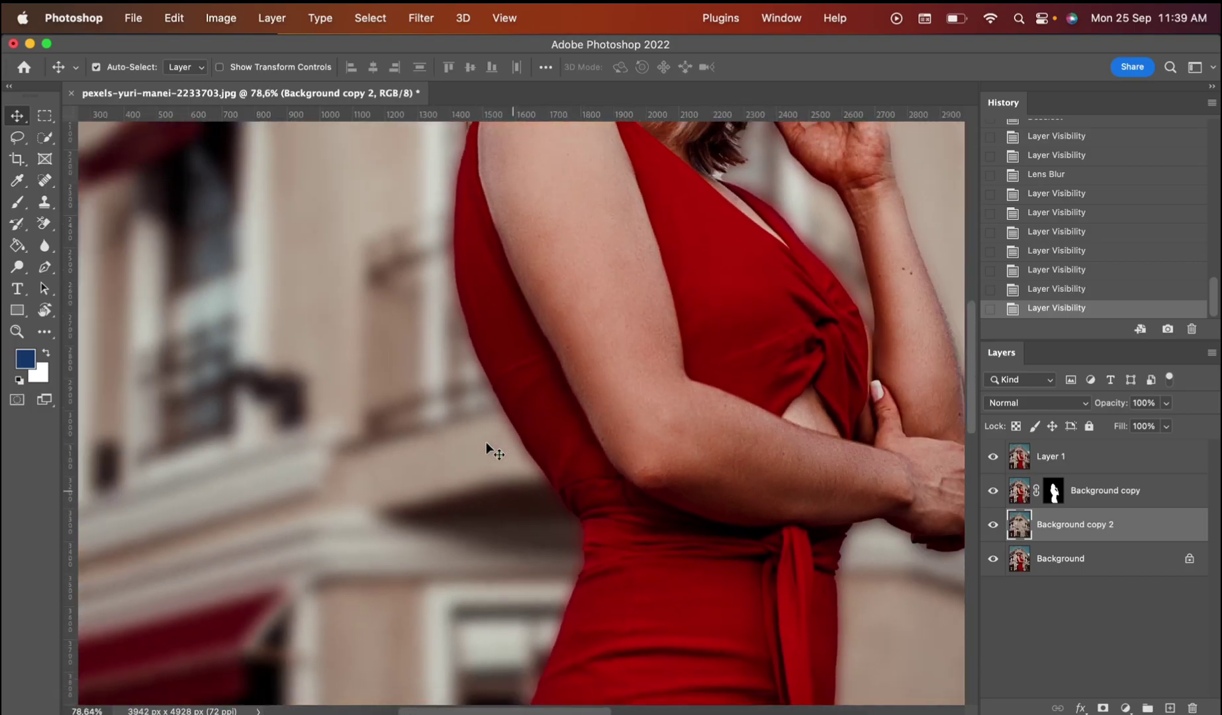
scroll(486, 444, "down", 6)
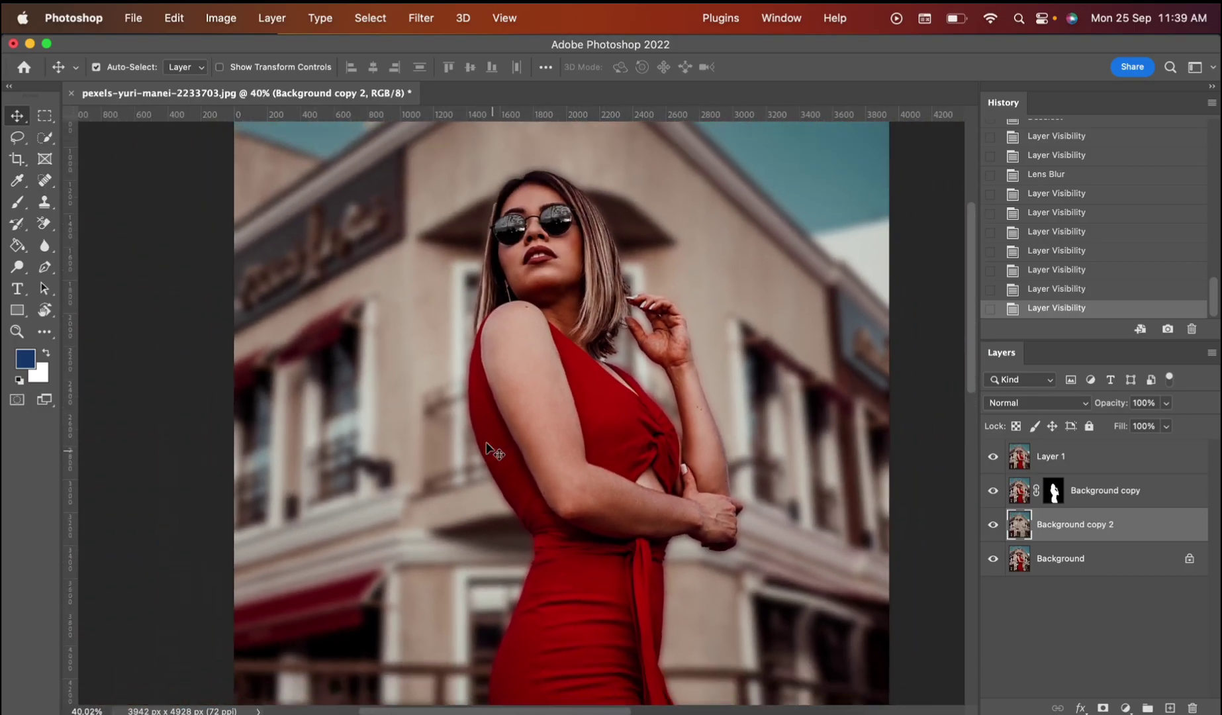
scroll(485, 442, "down", 3)
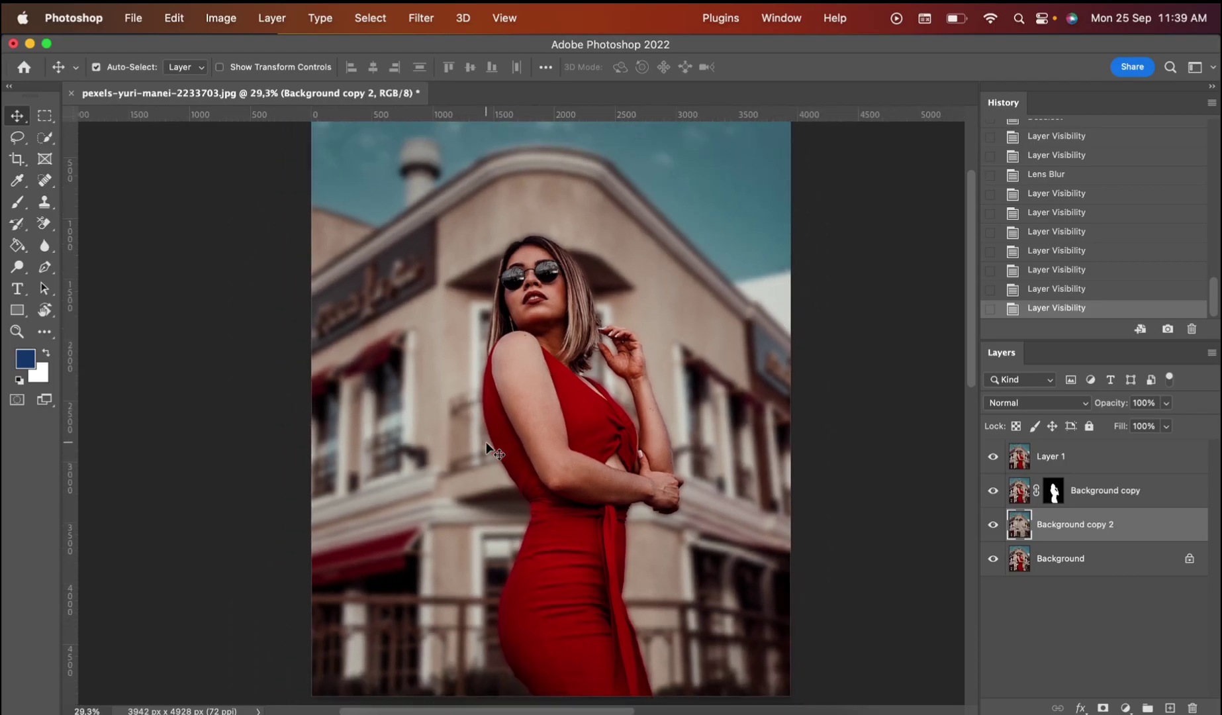